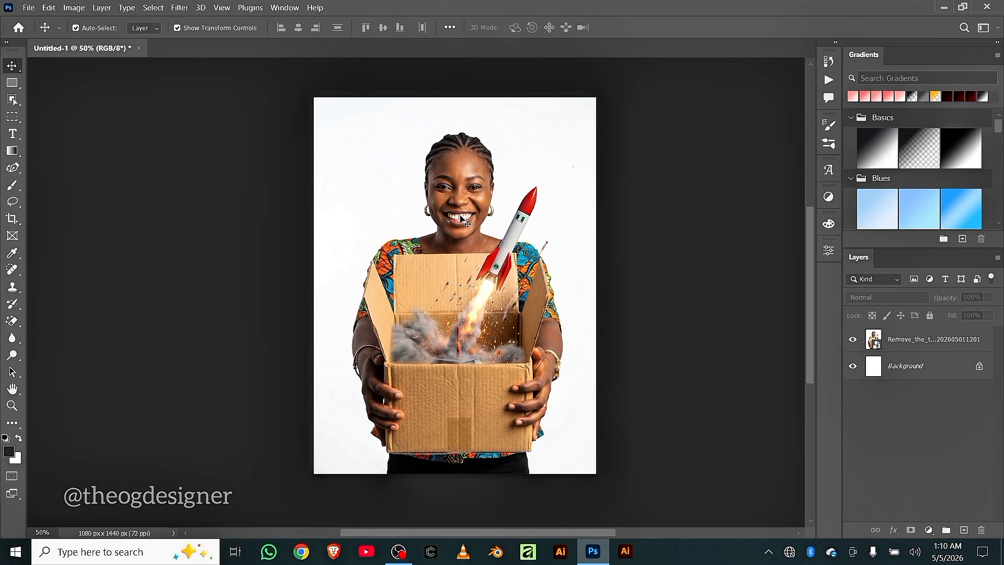
left_click(458, 269)
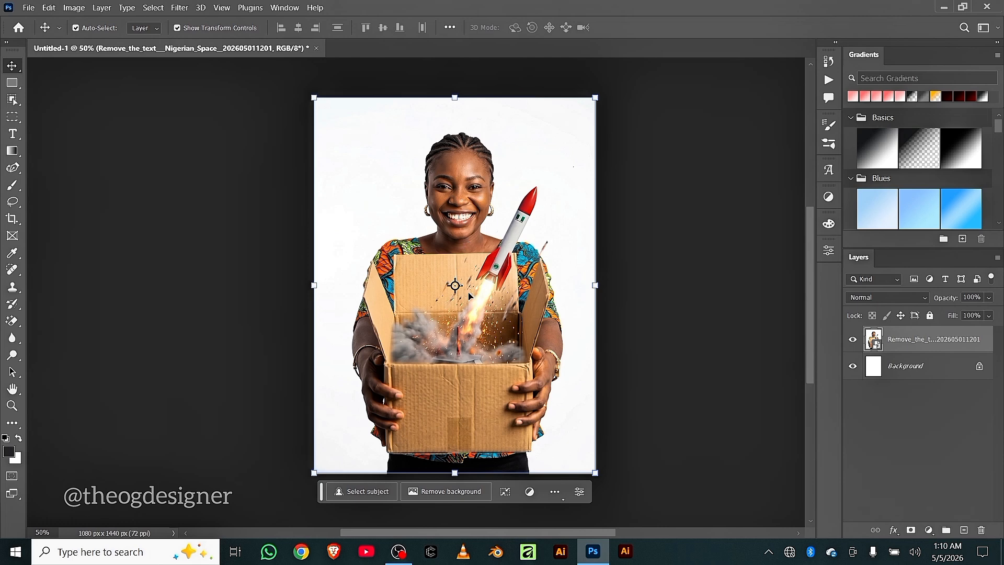
left_click(611, 329)
left_click(346, 253)
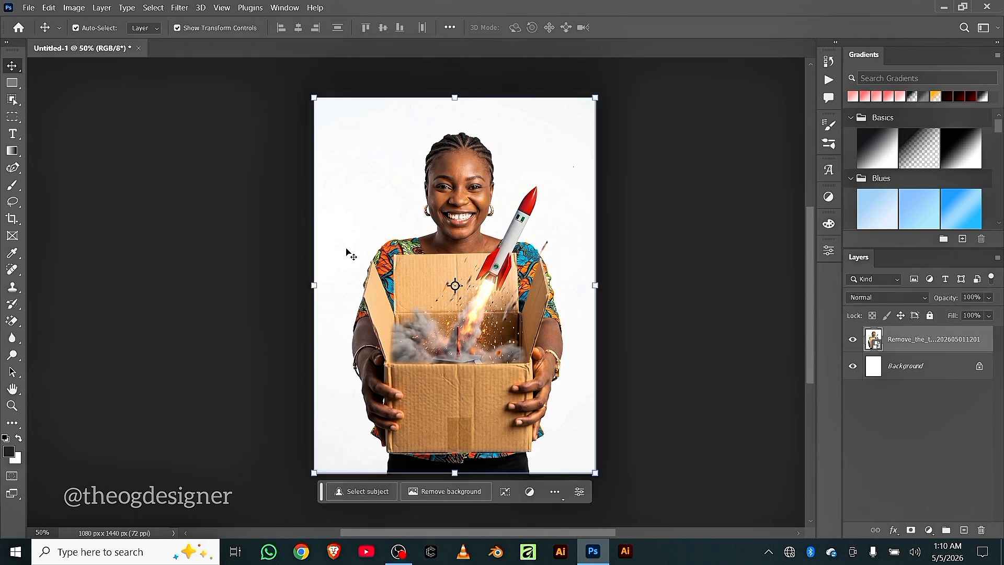
left_click(629, 279)
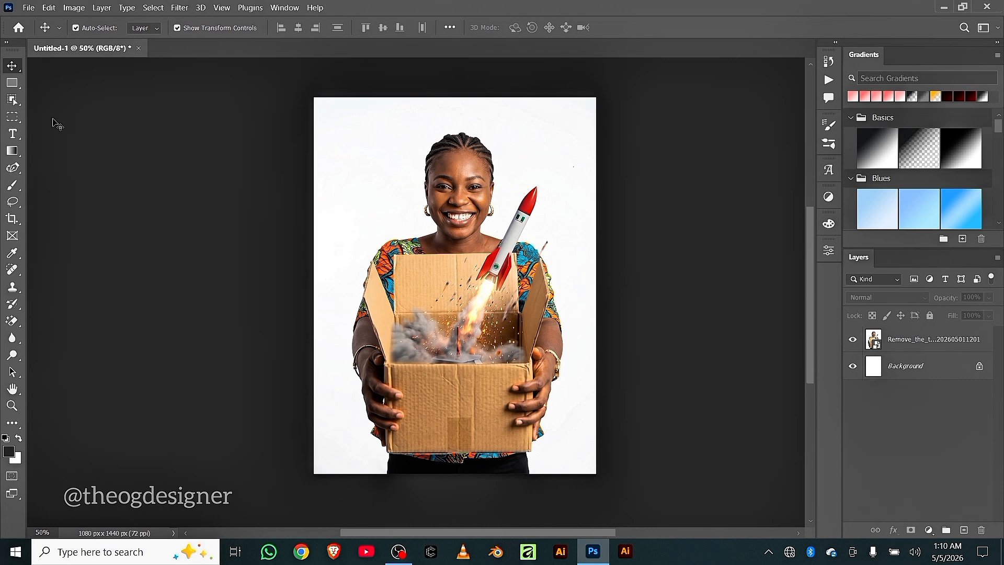
Step: Draw a rectangle about 1461 by 551 px across the lower part of the canvas and fill it with red
left_click(13, 84)
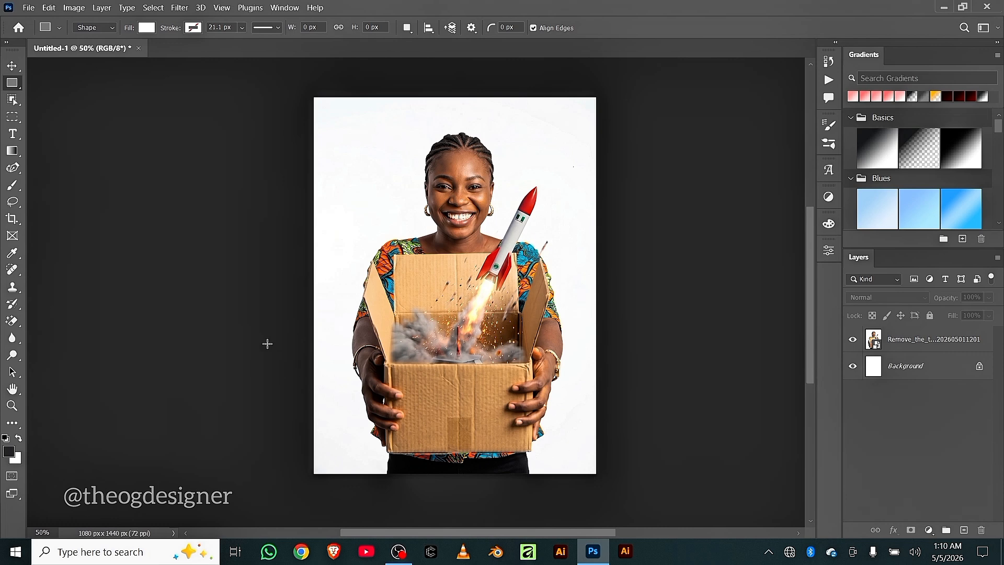
left_click_drag(267, 344, 649, 487)
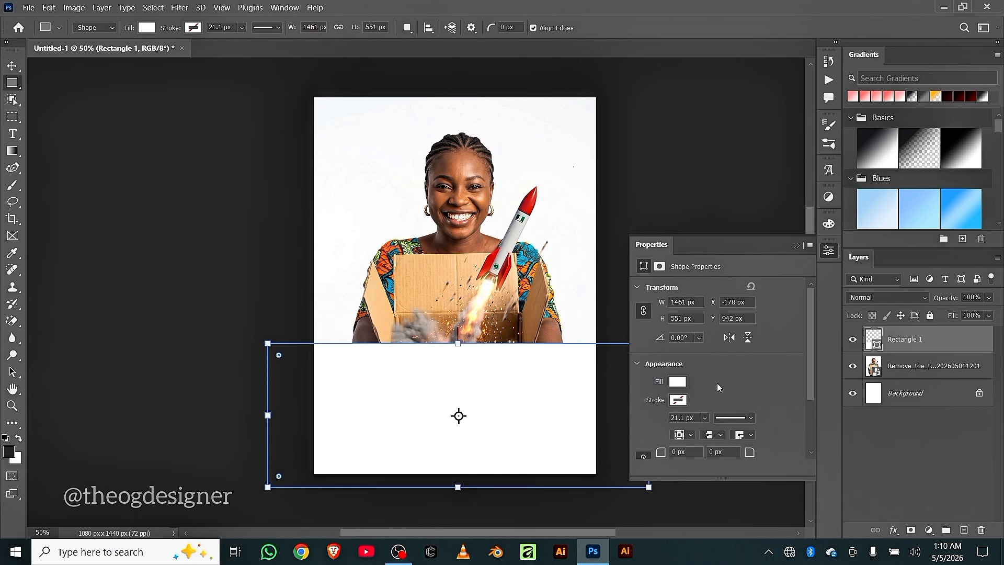
left_click(676, 382)
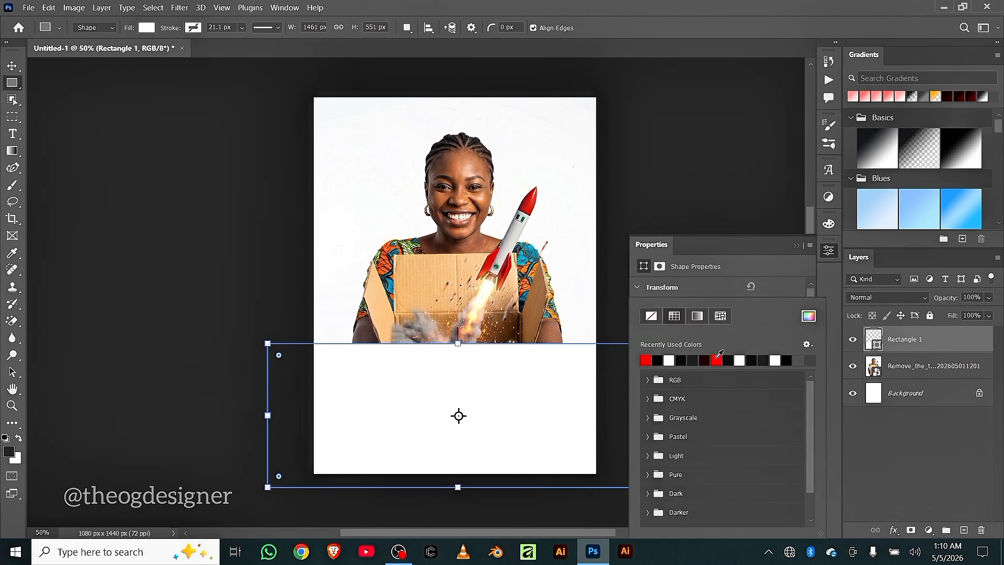
left_click(828, 251)
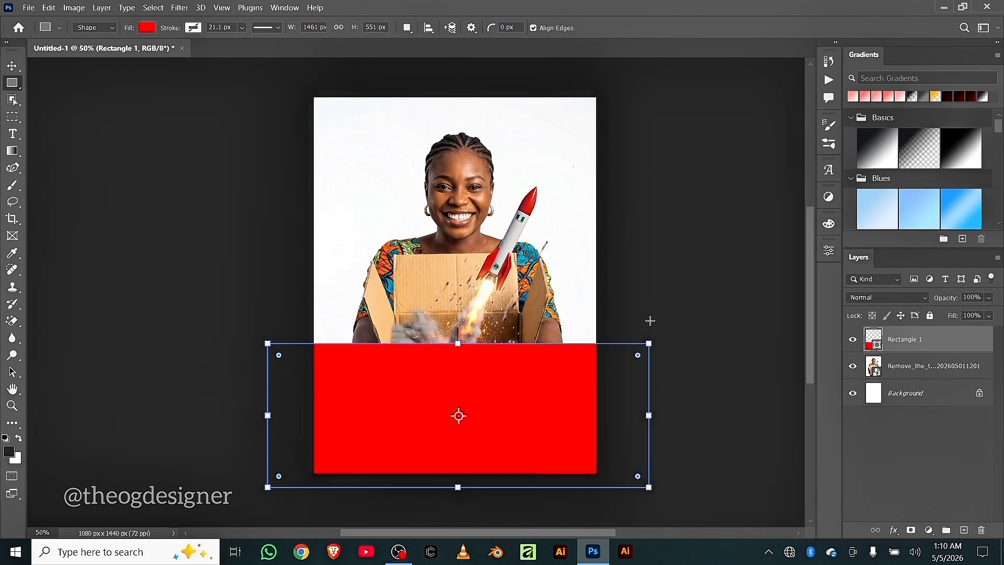
left_click(12, 66)
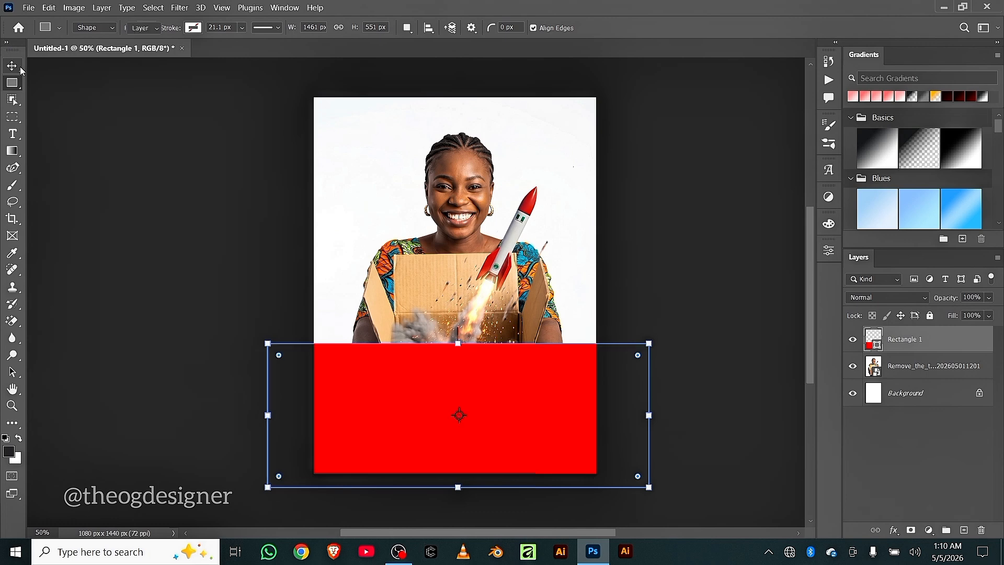
left_click(227, 262)
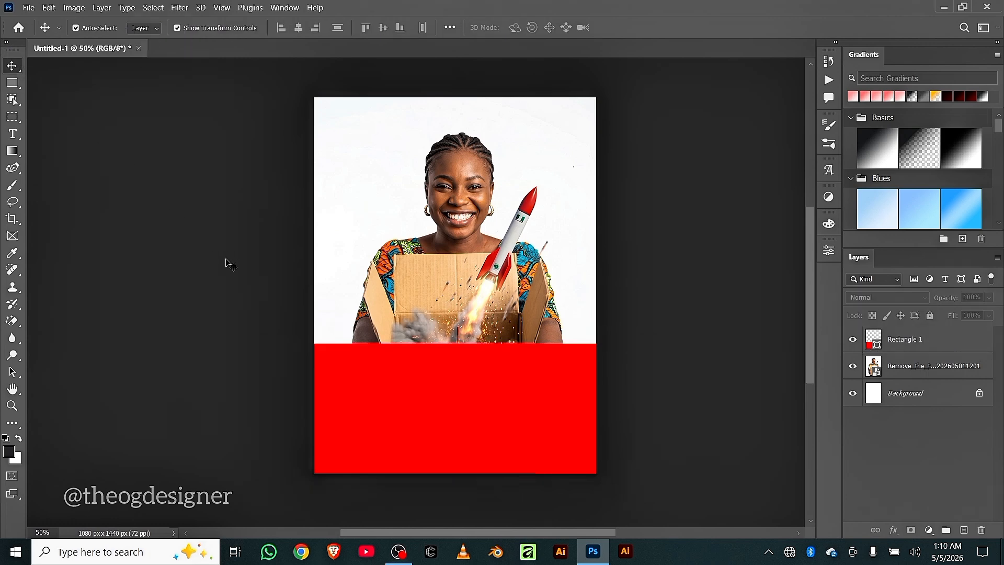
left_click(424, 421)
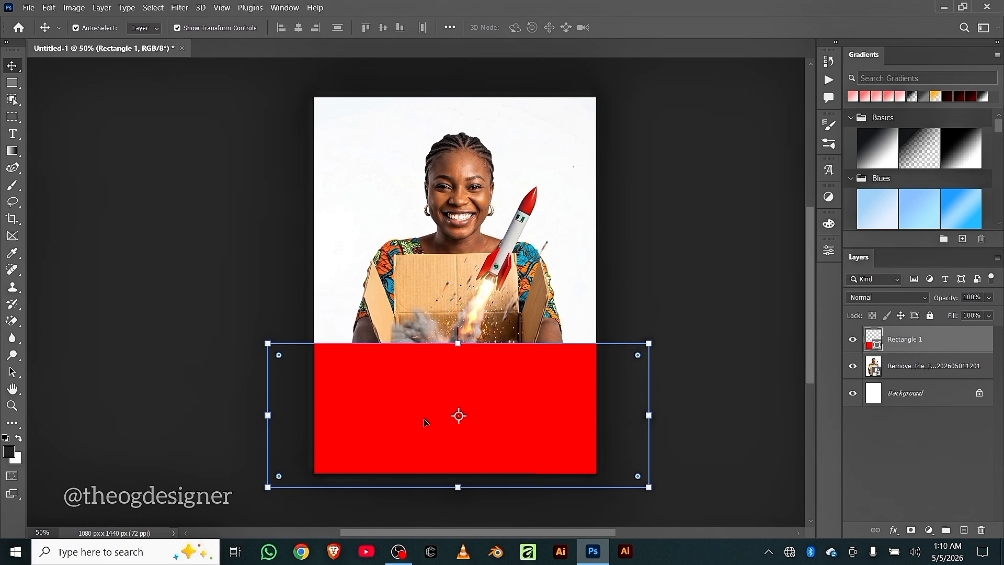
left_click(558, 306)
left_click(653, 303)
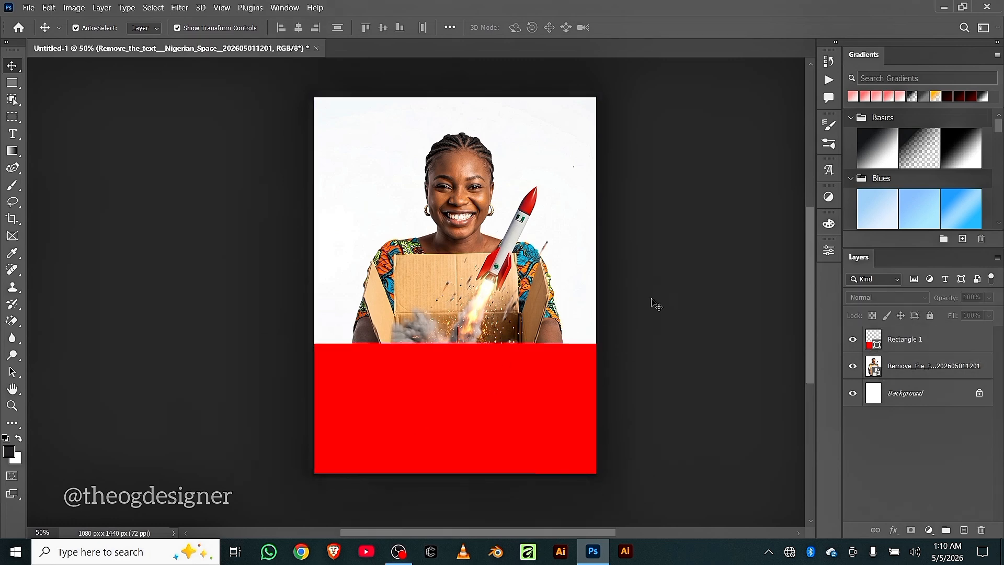
left_click(430, 372)
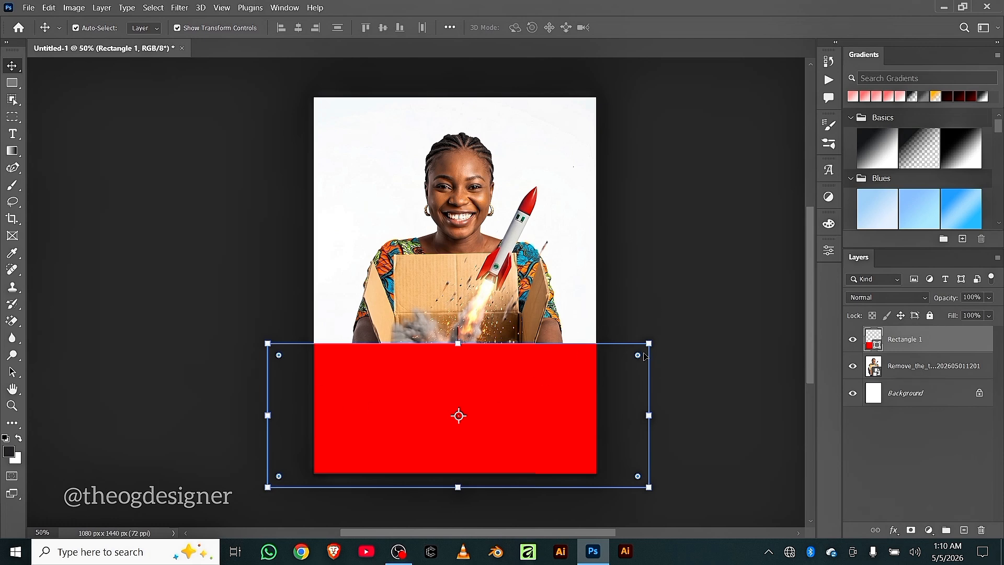
left_click(786, 352)
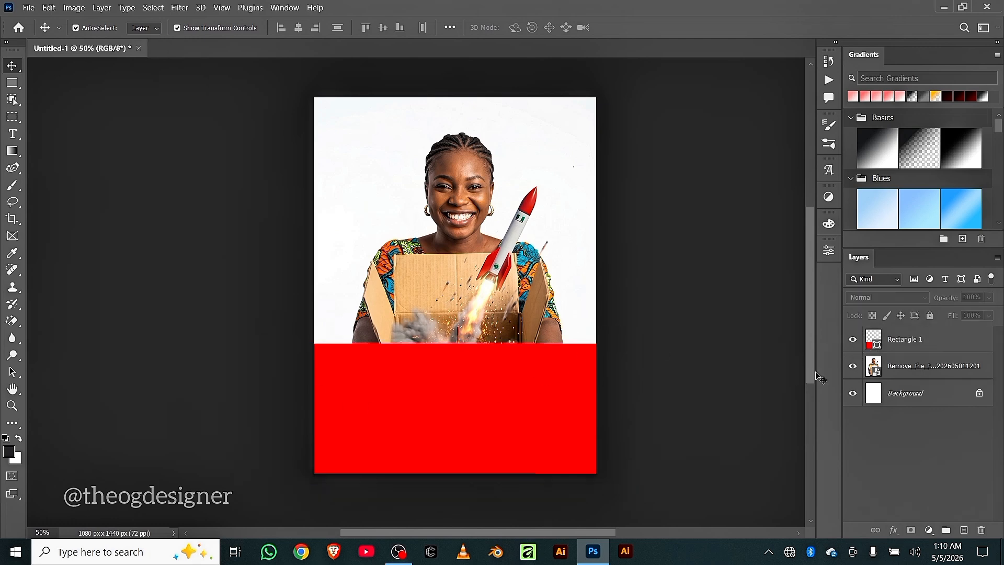
left_click(916, 369)
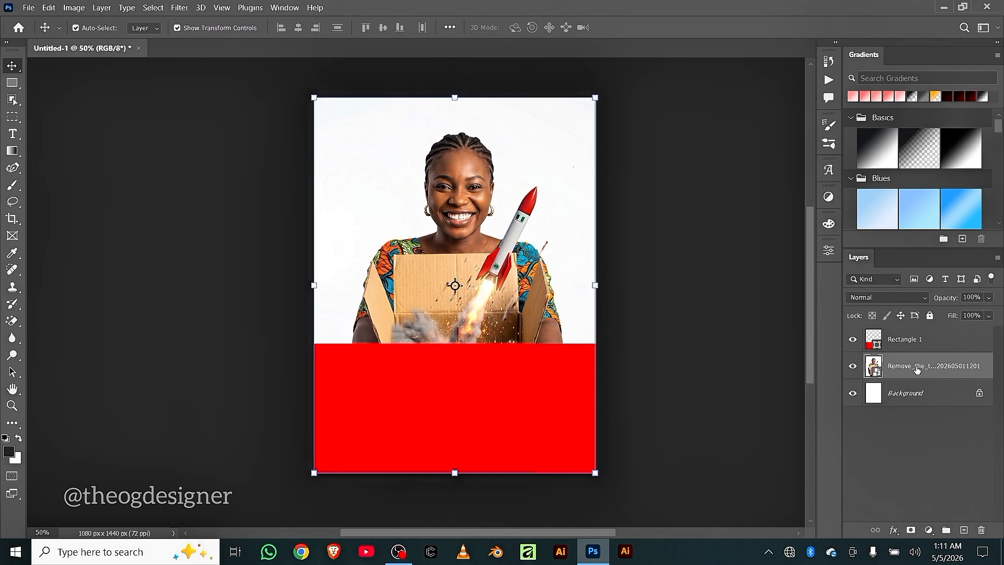
left_click(883, 424)
right_click(882, 425)
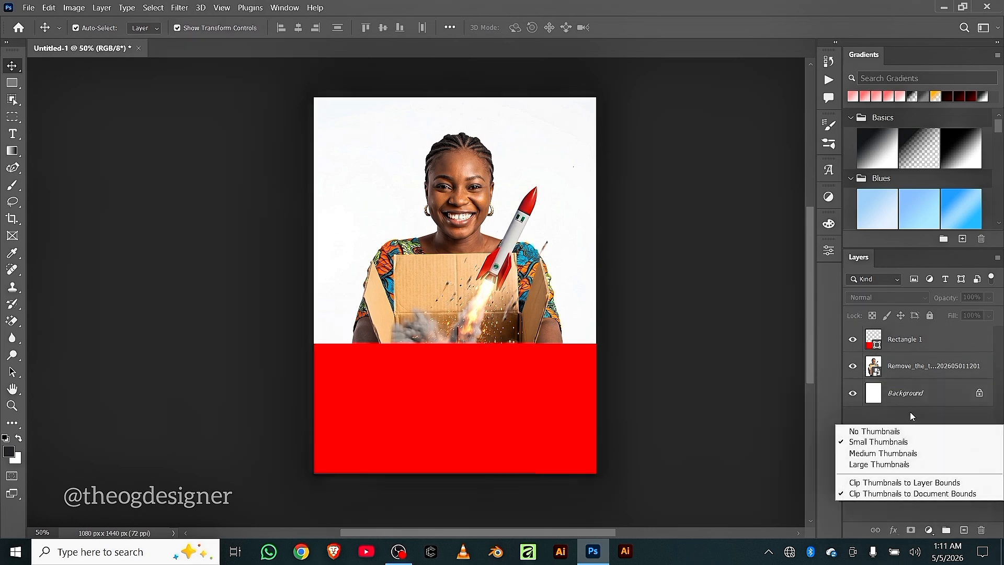
left_click(911, 419)
Step: Create a new group named "gggg" from the photo layer of the woman holding the box
left_click(895, 367)
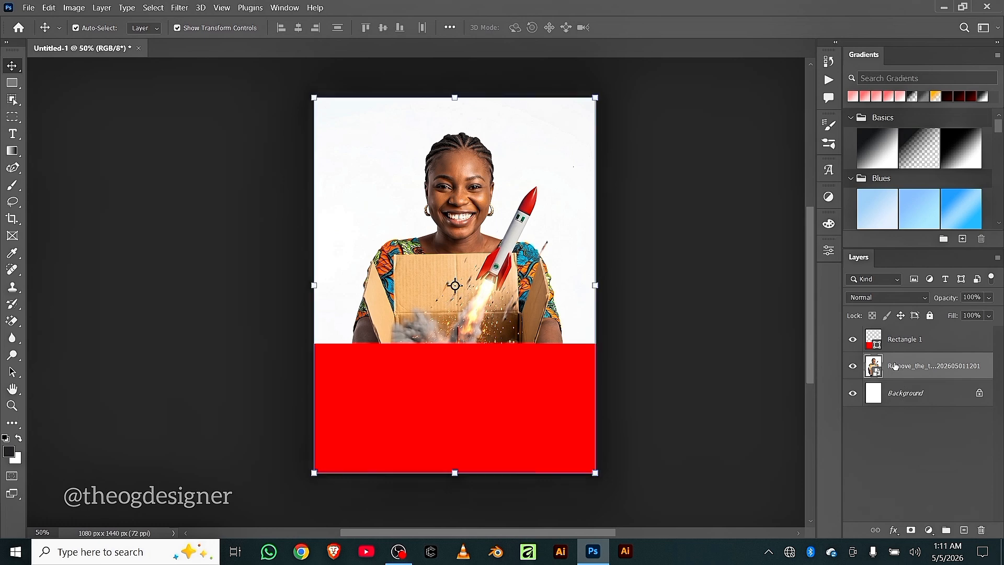
right_click(895, 366)
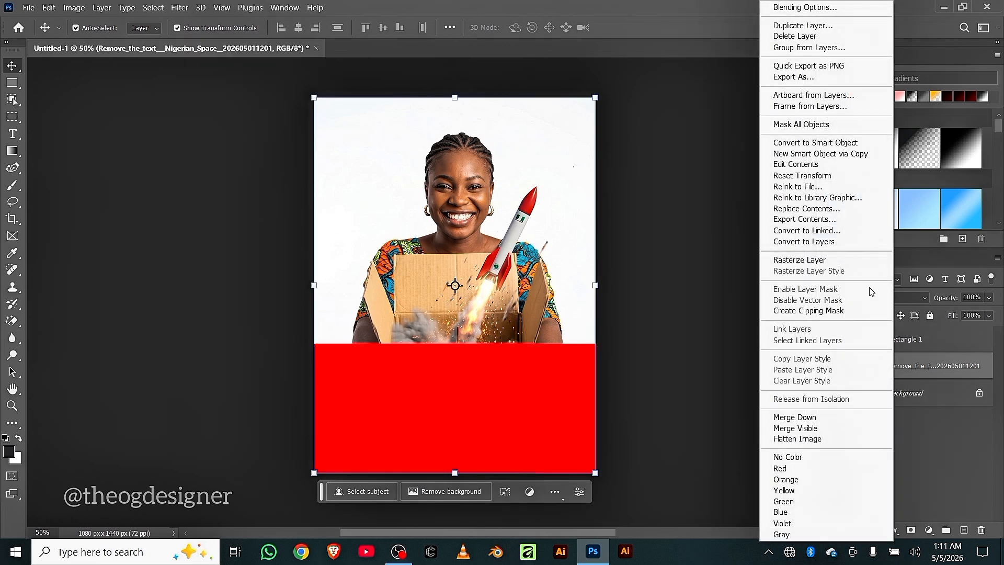
left_click(793, 48)
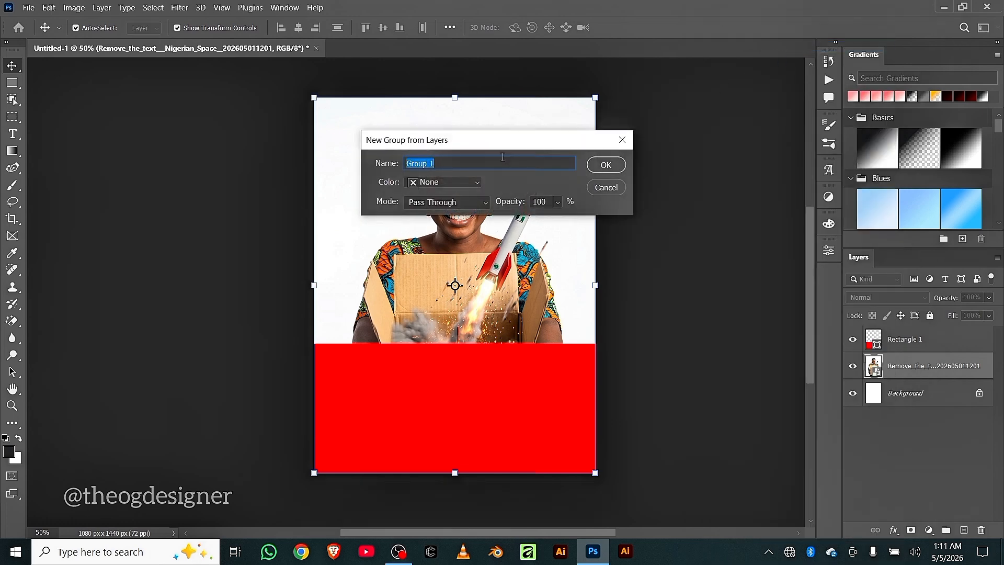
type("gggg")
left_click(606, 165)
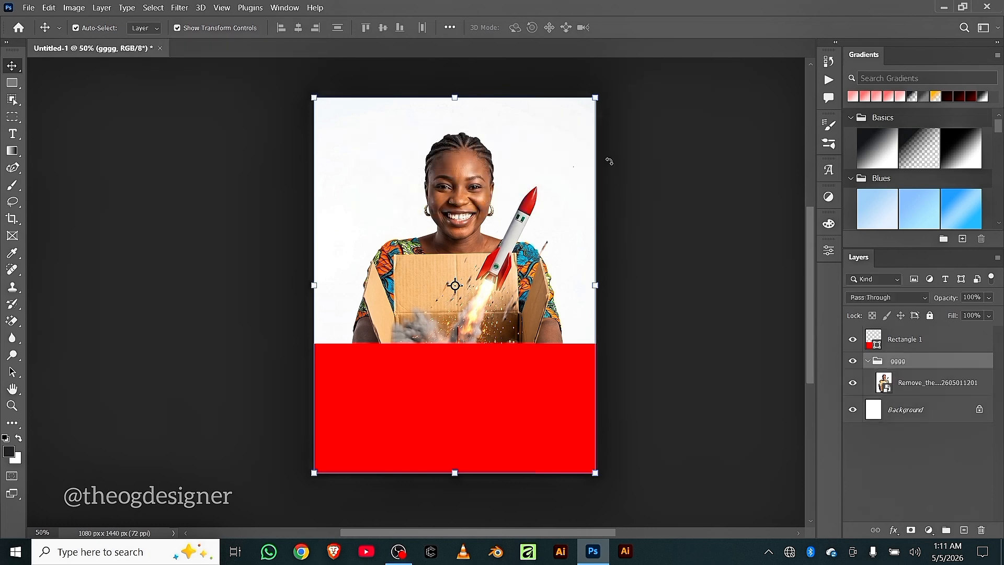
Step: Move the red rectangle layer into the "gggg" group above the photo and toggle the collapsed group's visibility off and on
left_click_drag(923, 392, 920, 365)
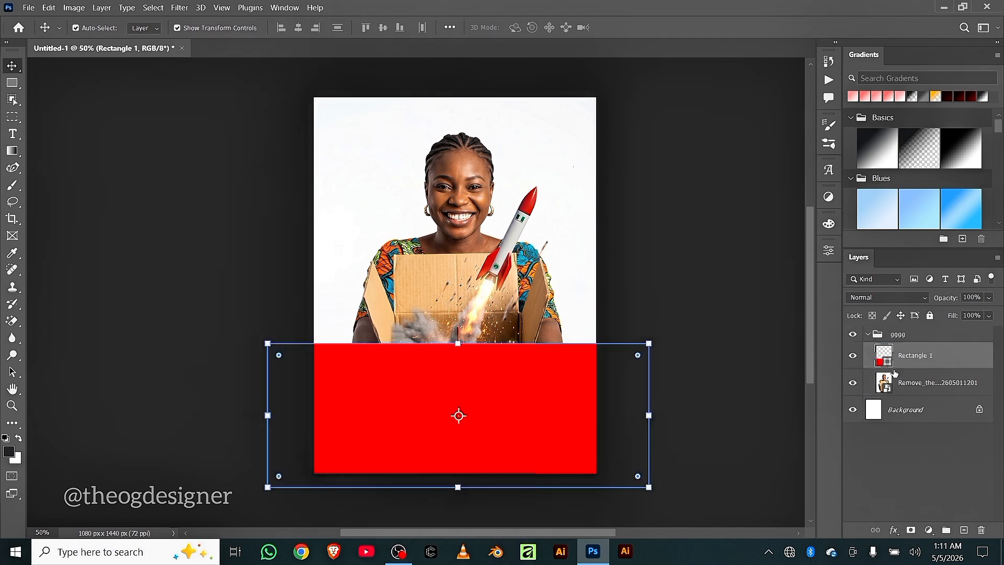
left_click(867, 334)
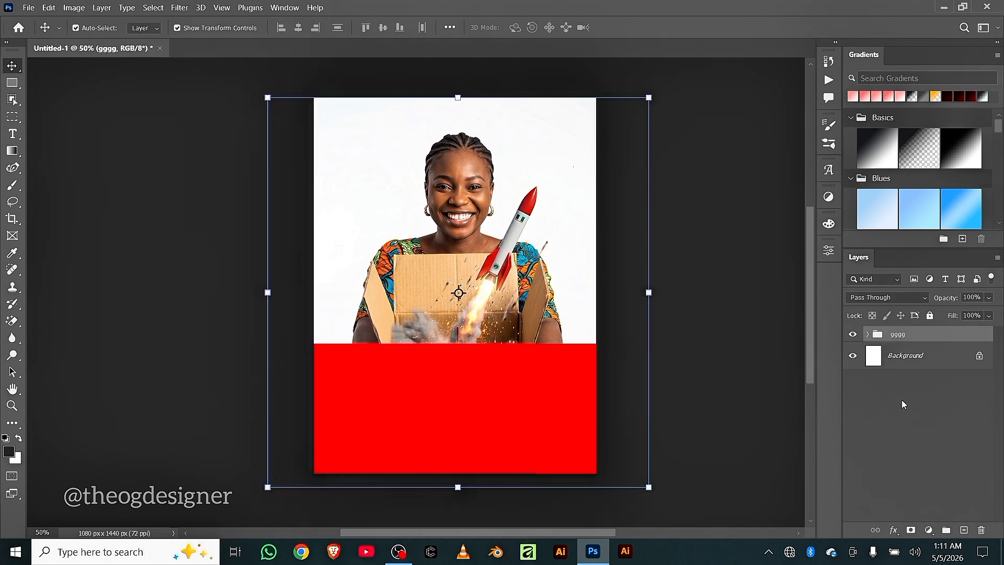
left_click(853, 335)
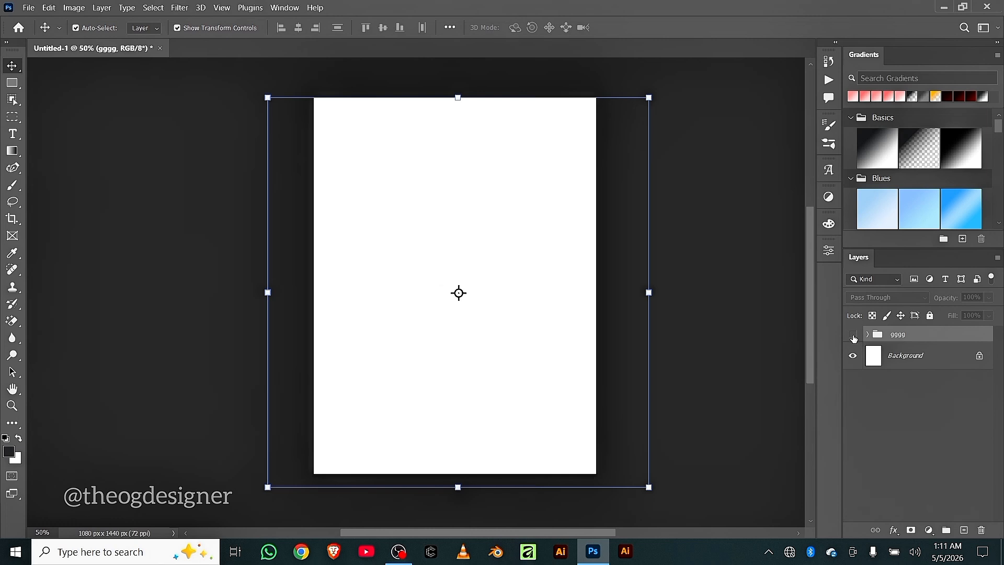
left_click(853, 336)
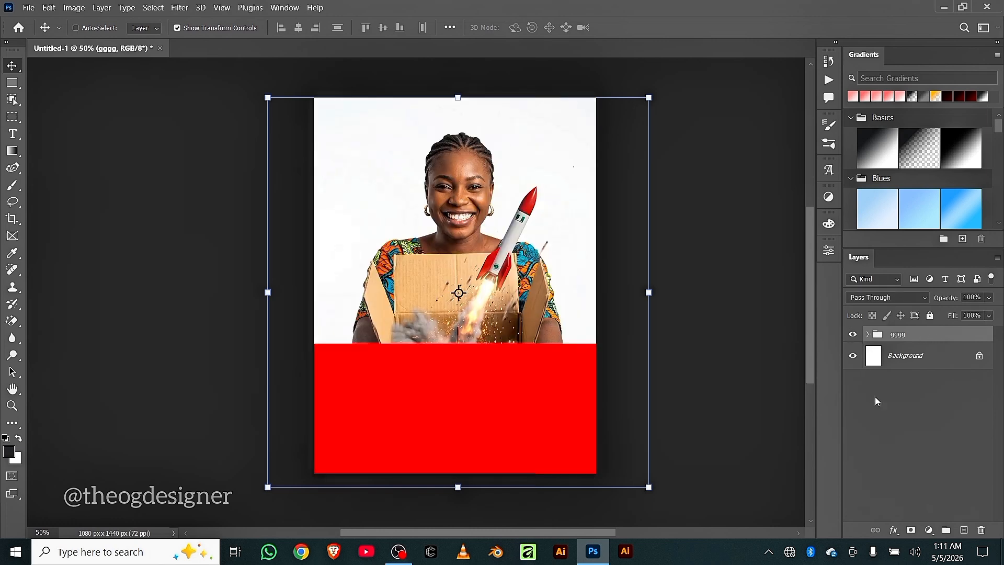
Step: Undo the layer move and the "gggg" grouping, keeping the rectangle's red fill
key("ctrl+z")
key("ctrl+z")
key("ctrl+z")
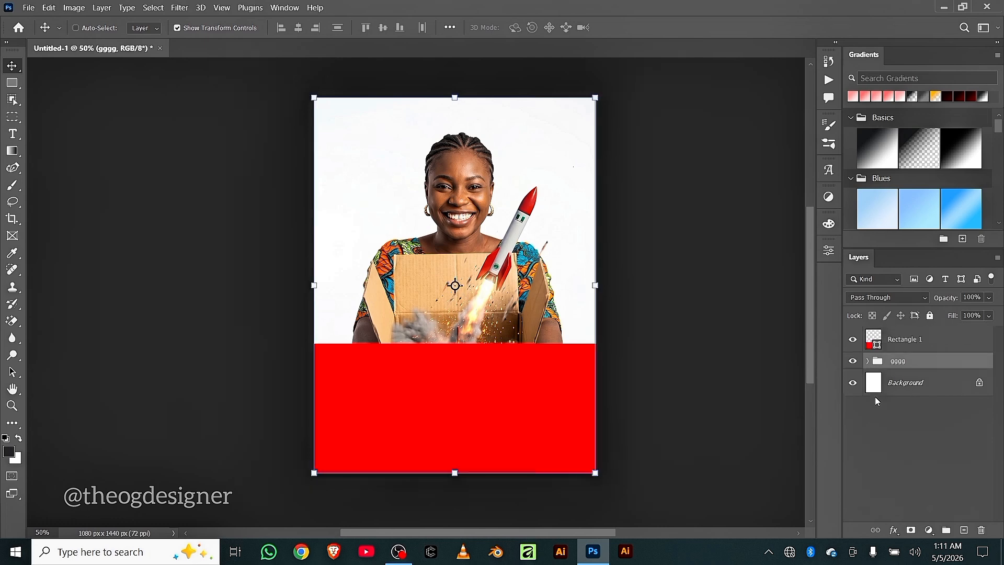
key("ctrl")
left_click(892, 429)
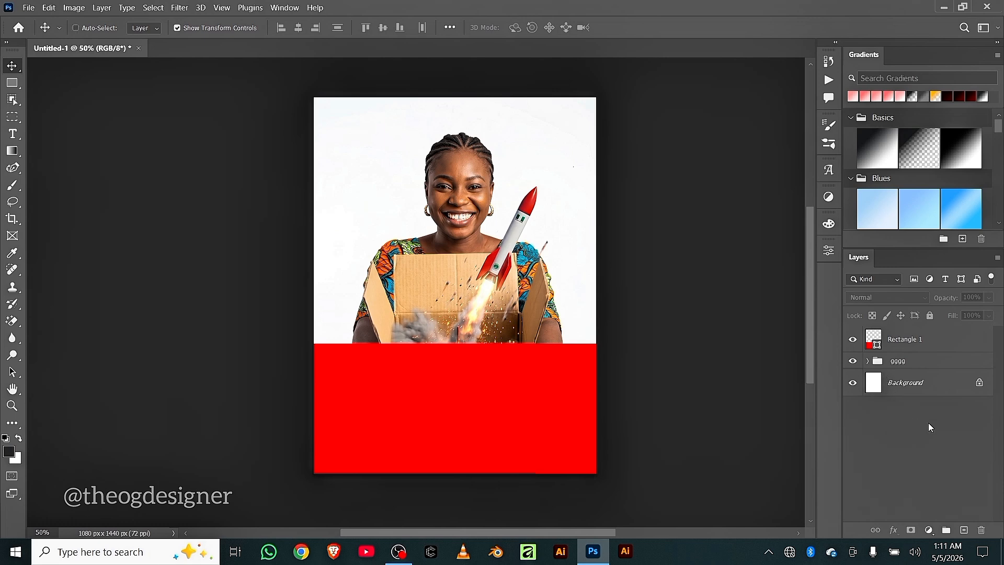
key("ctrl+z")
key("ctrl+z")
key("ctrl+z")
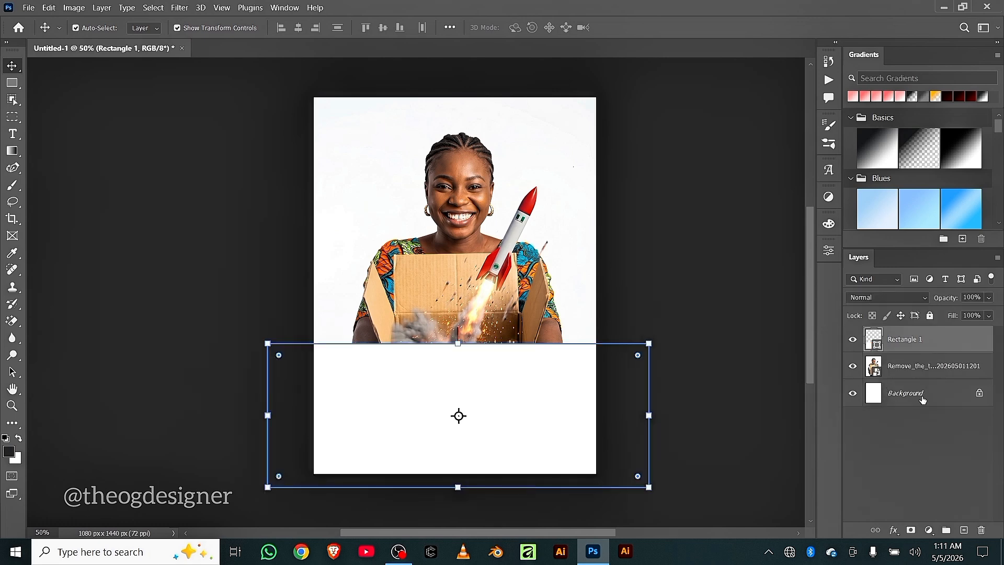
key("ctrl+shift+z")
left_click(909, 451)
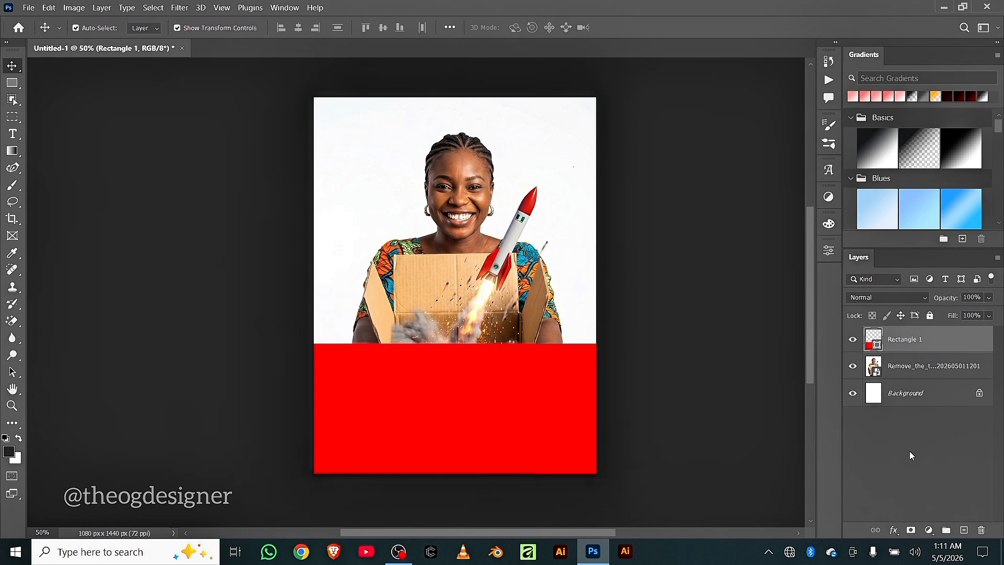
Step: Group the red rectangle layer and the photo layer together
left_click(921, 344)
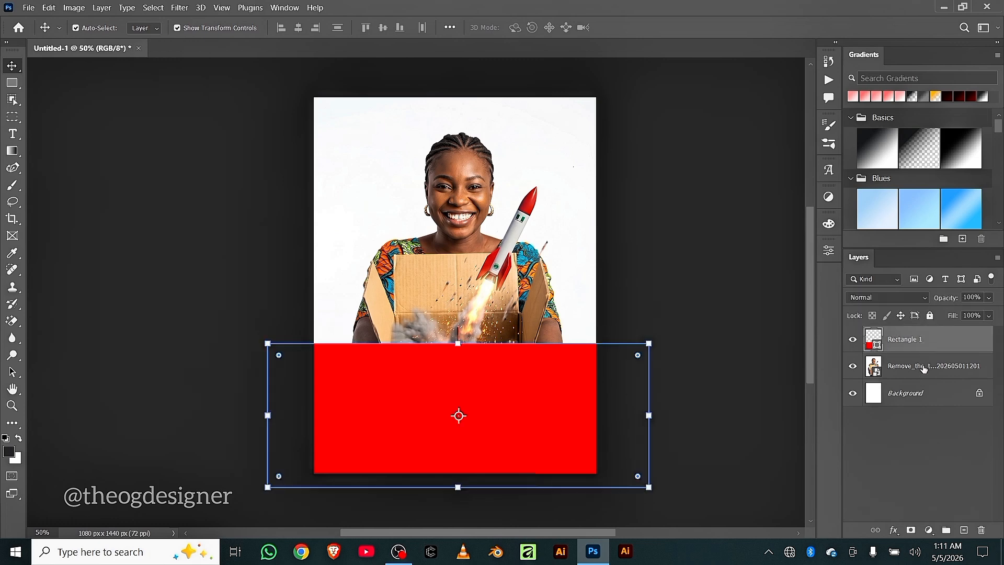
left_click(923, 366)
left_click(923, 345)
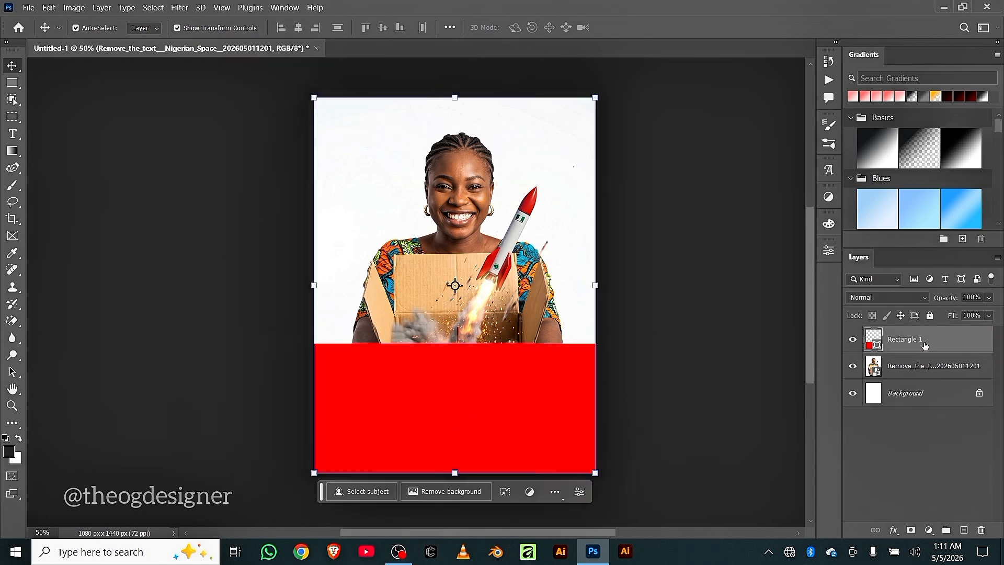
left_click(923, 371)
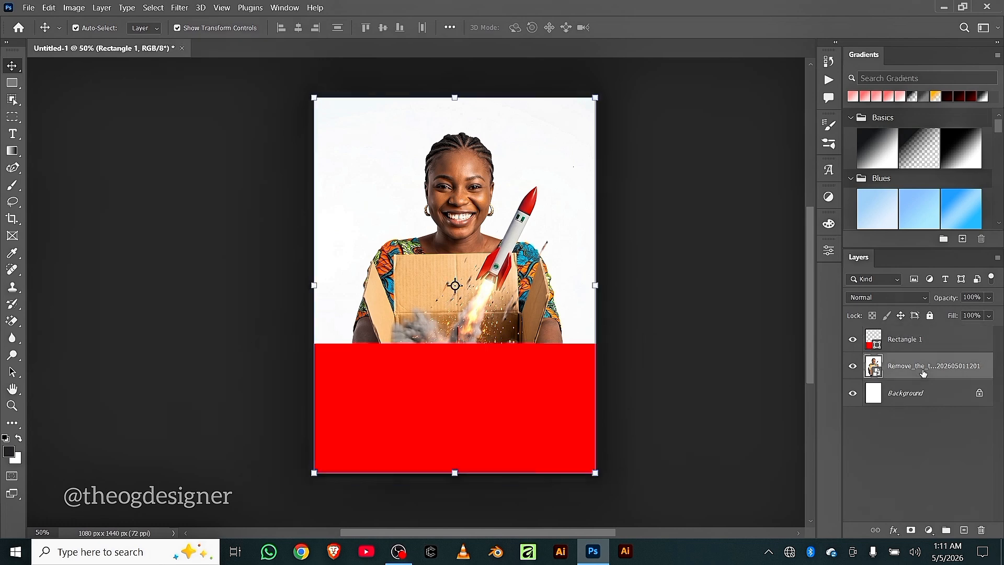
left_click(923, 348)
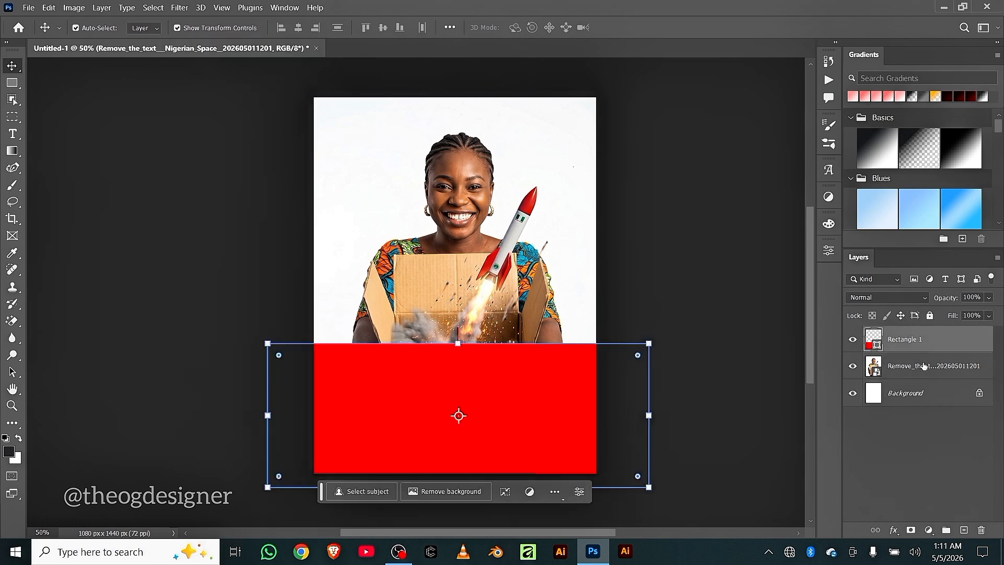
left_click(923, 369, "shift")
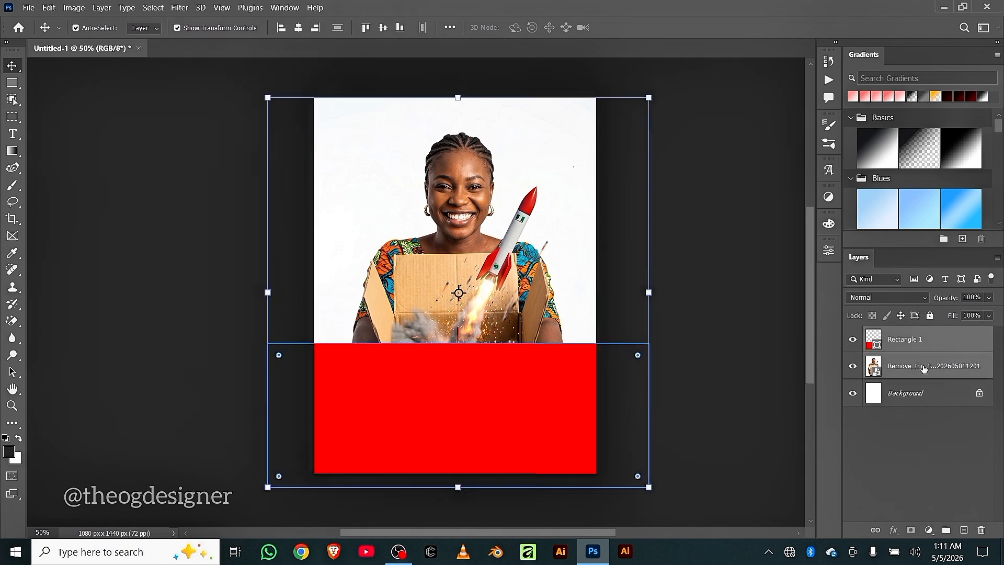
key("ctrl")
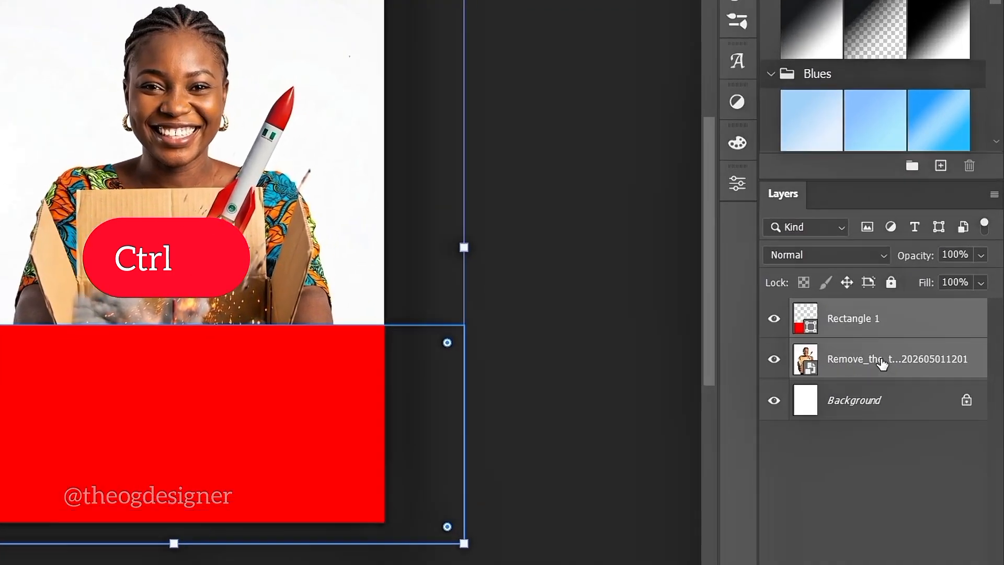
key("ctrl+g")
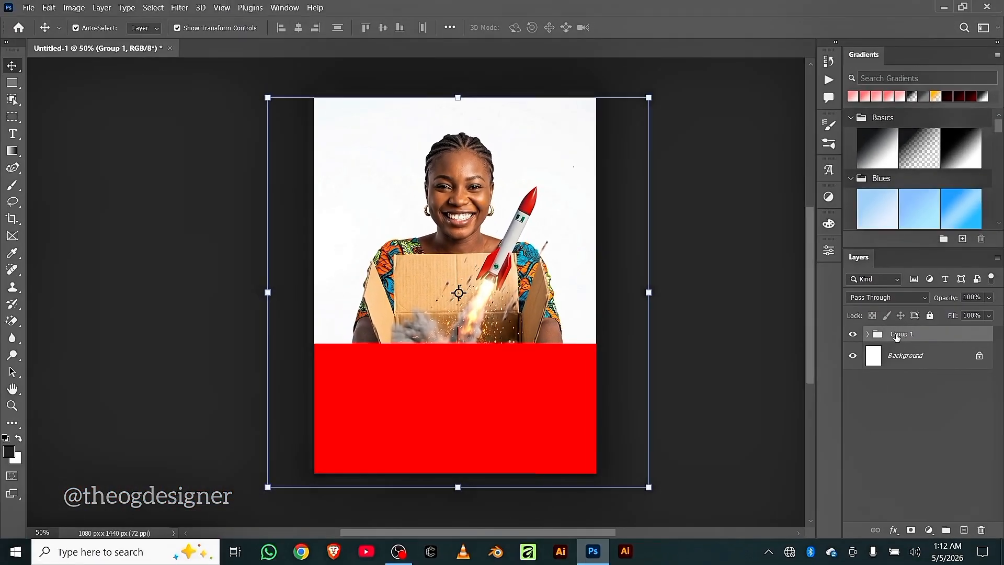
Step: Rename the new layer group as "ttt"
double_click(874, 324)
type("ttt")
key("Return")
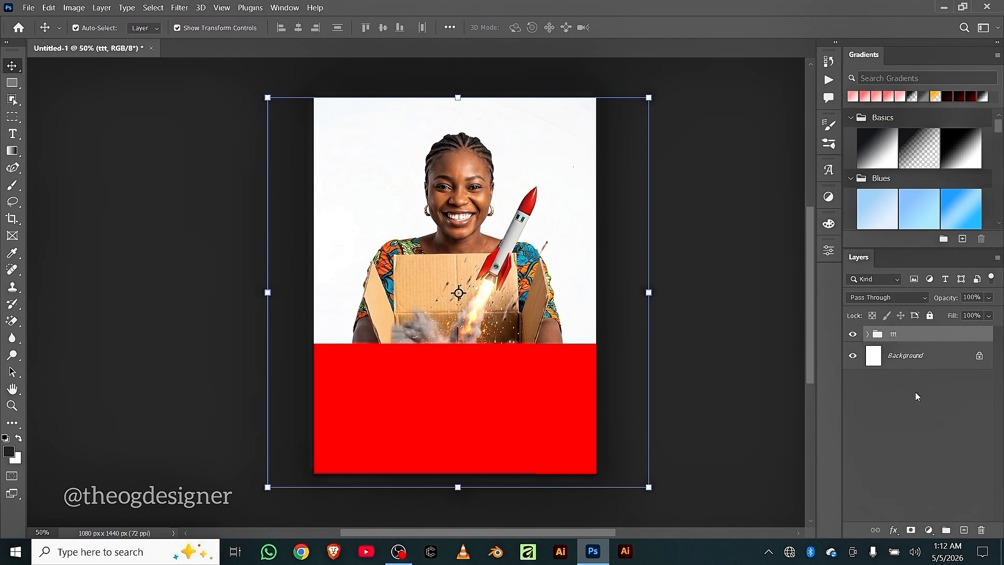
Step: Deselect the "ttt" group and inspect the poster's face, rocket and upper area at several magnifications
left_click(911, 412)
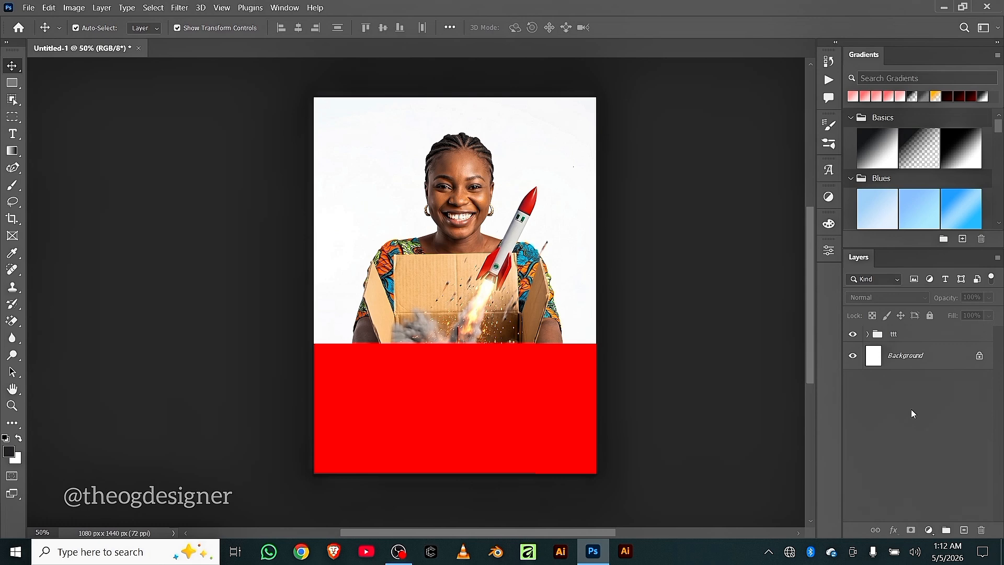
scroll(649, 347, "up", 2)
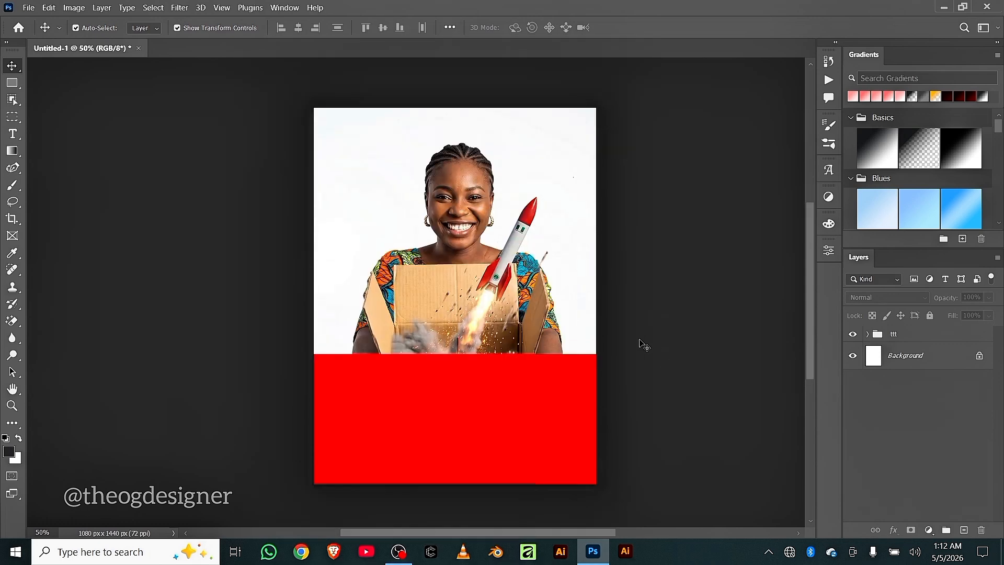
scroll(643, 344, "down", 2)
scroll(647, 328, "up", 5)
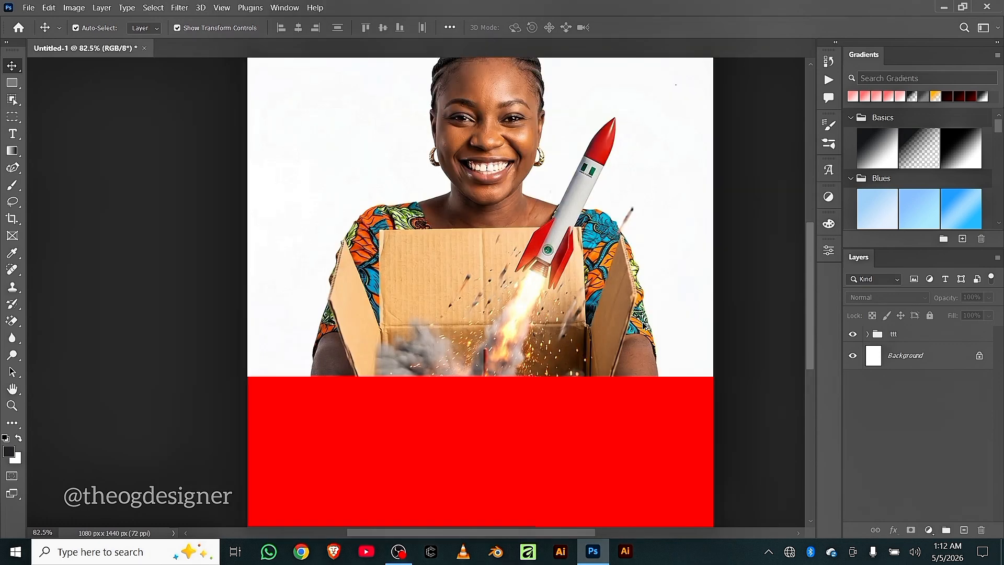
scroll(646, 327, "down", 5)
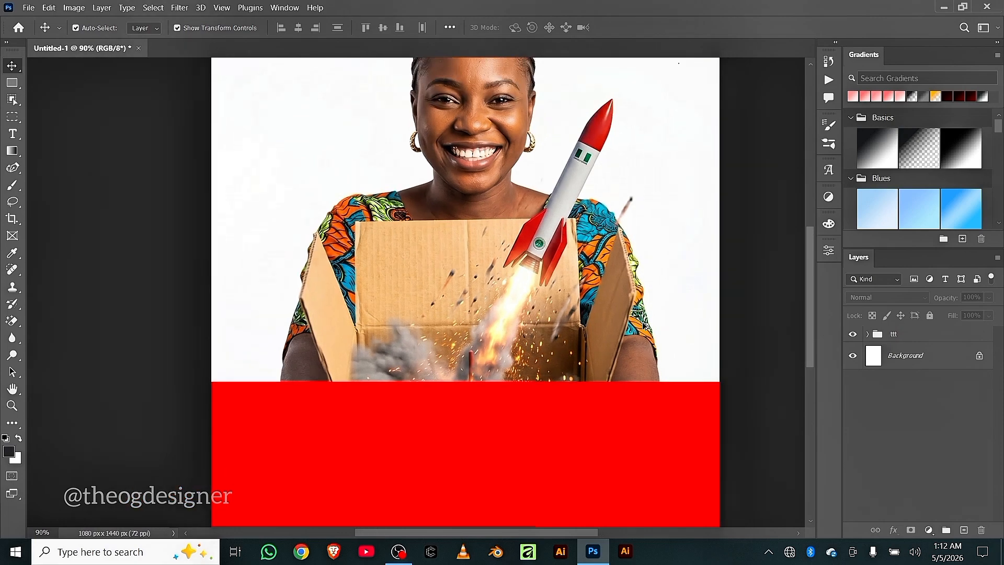
scroll(385, 329, "down", 1)
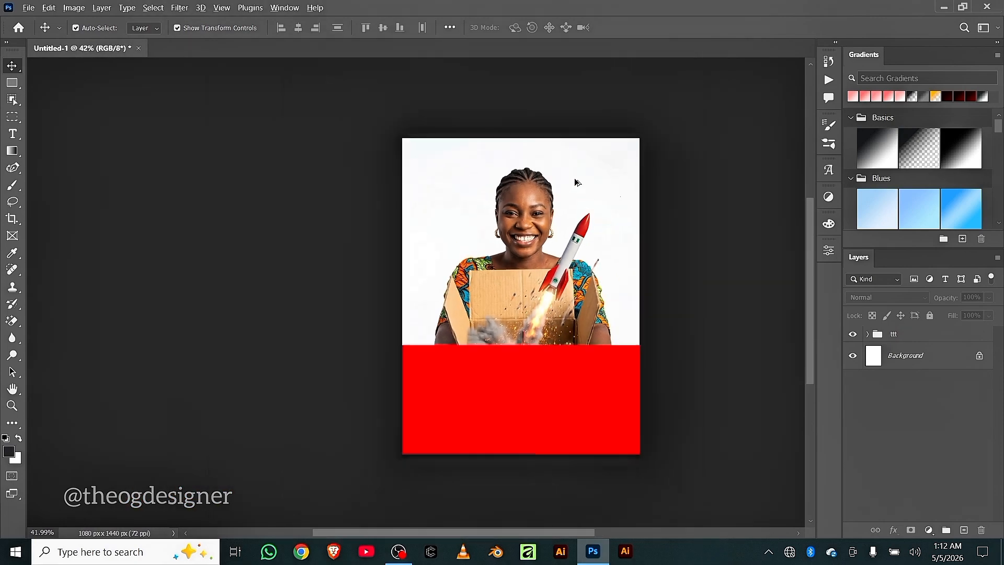
scroll(669, 134, "up", 3)
scroll(672, 135, "up", 4)
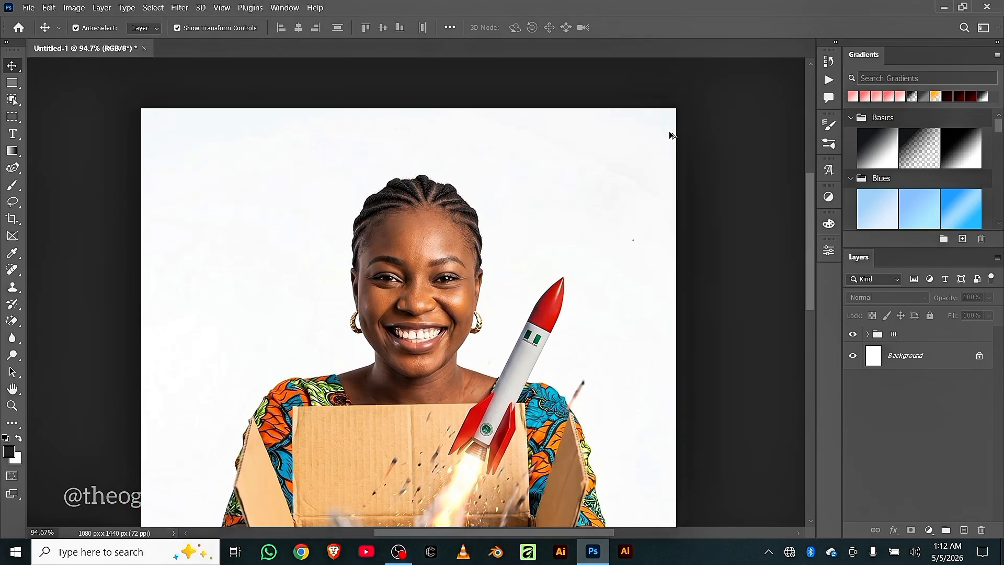
scroll(618, 176, "down", 5)
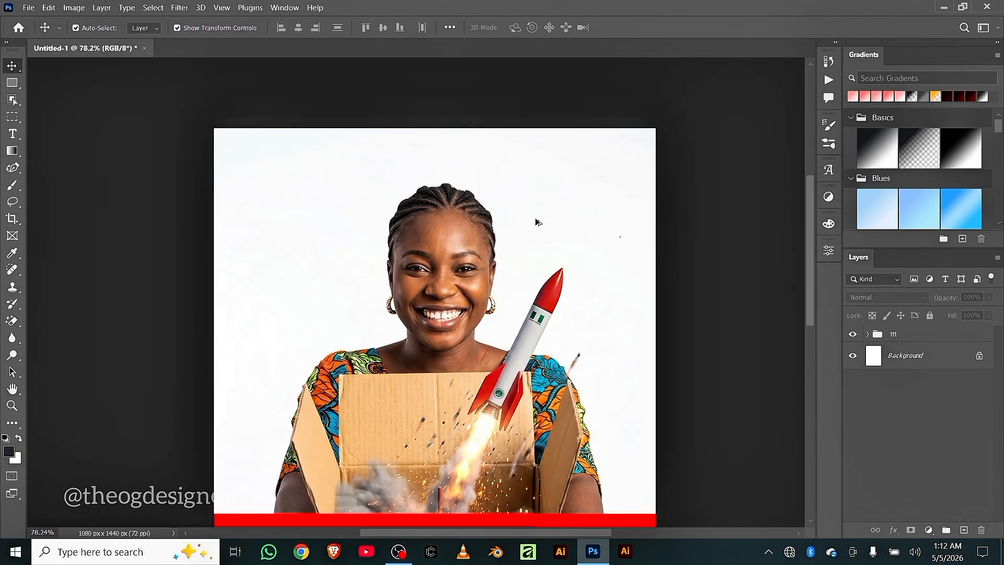
scroll(397, 209, "down", 2)
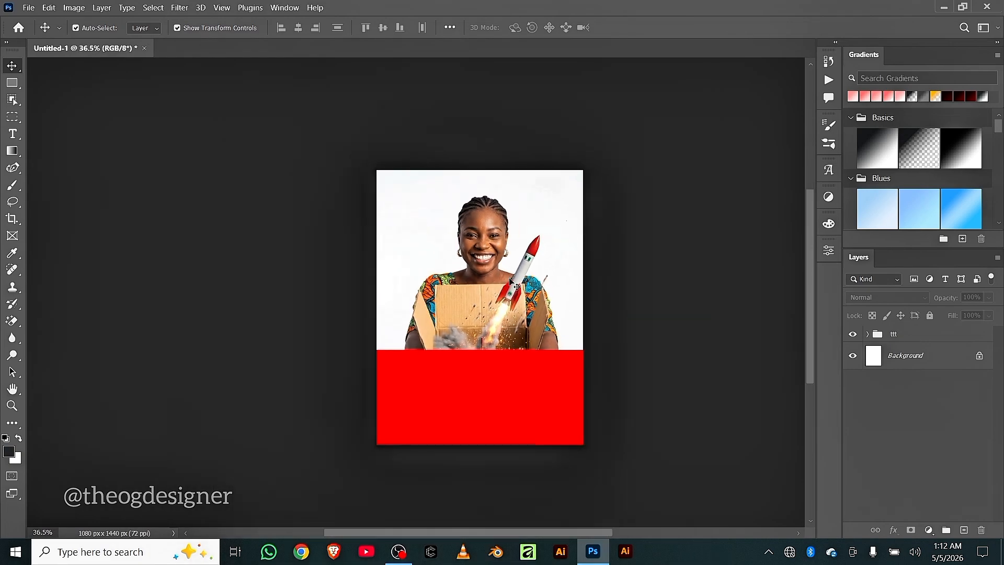
Step: Examine the poster around the rocket repeatedly at closer and wider magnifications
scroll(513, 289, "up", 1)
scroll(512, 289, "up", 1)
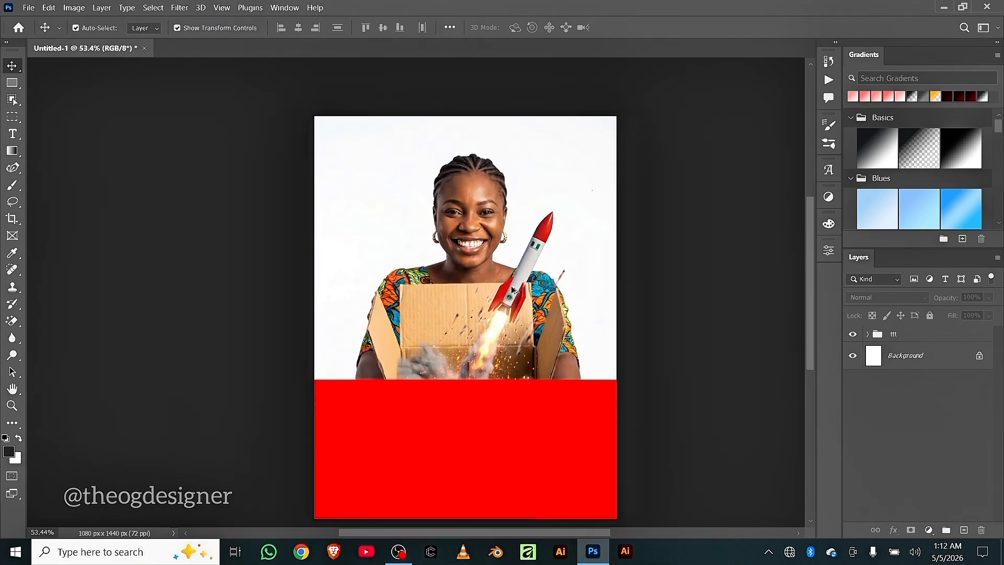
scroll(512, 289, "up", 3)
scroll(512, 289, "down", 2)
scroll(512, 289, "down", 1)
key("alt")
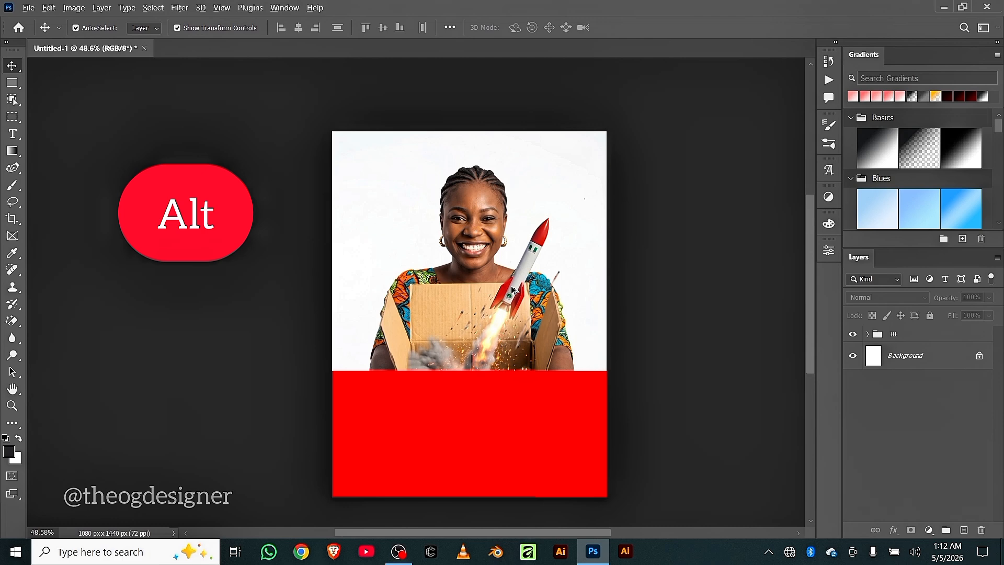
key("alt")
scroll(512, 290, "down", 1)
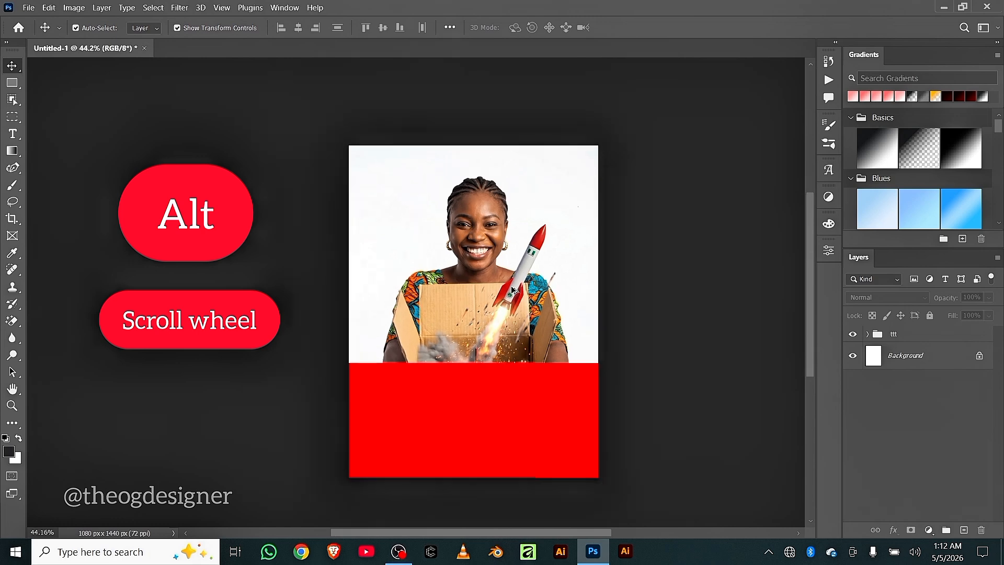
scroll(512, 291, "down", 1)
scroll(512, 290, "up", 3)
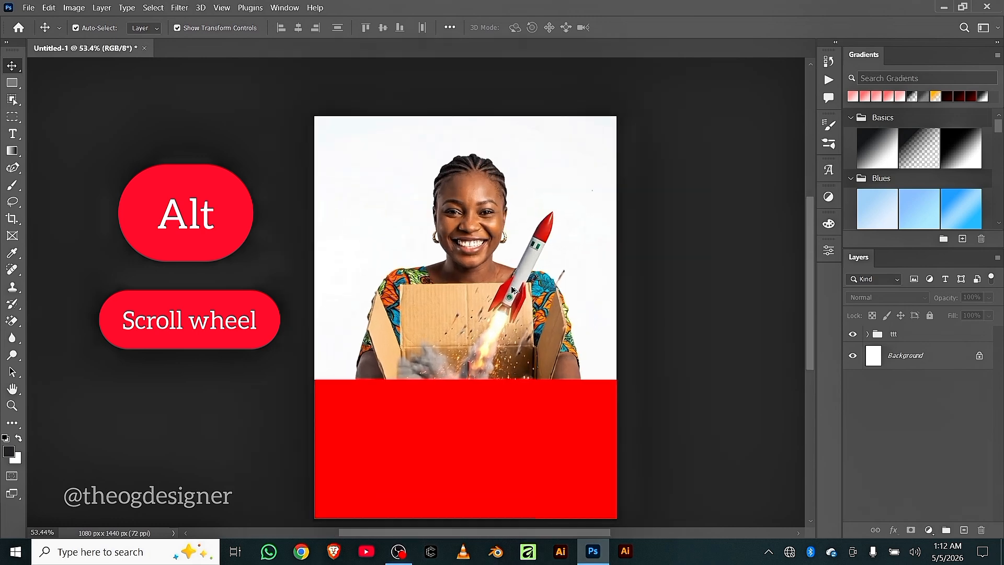
scroll(512, 291, "down", 2)
scroll(512, 290, "up", 4)
scroll(512, 289, "down", 4)
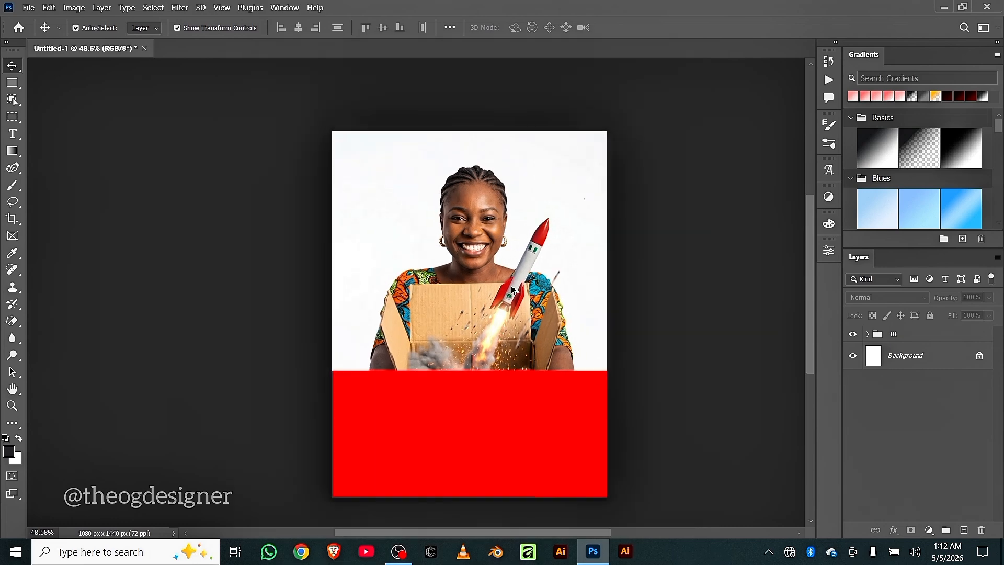
scroll(512, 289, "up", 6)
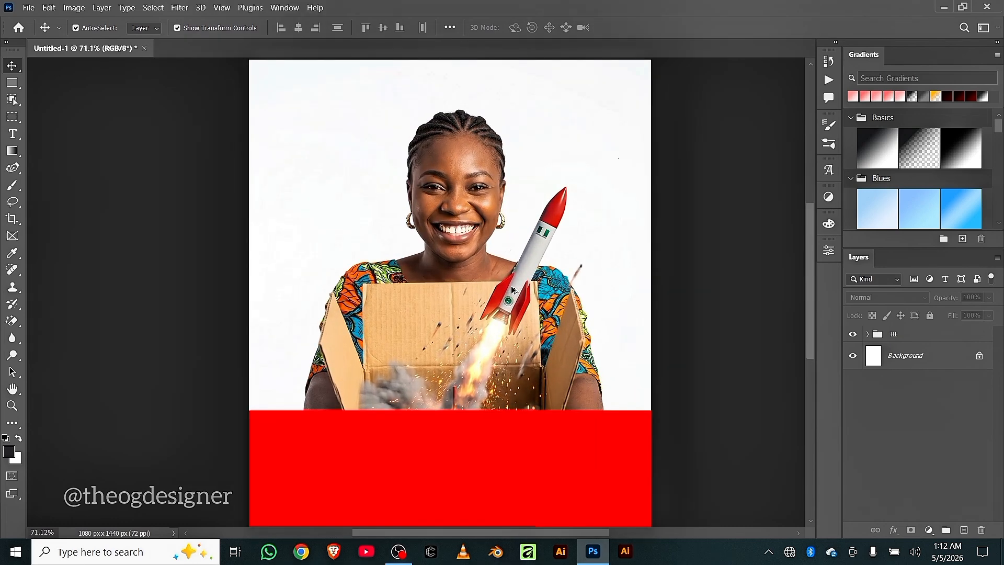
scroll(512, 290, "down", 2)
scroll(512, 290, "down", 2)
scroll(512, 289, "up", 5)
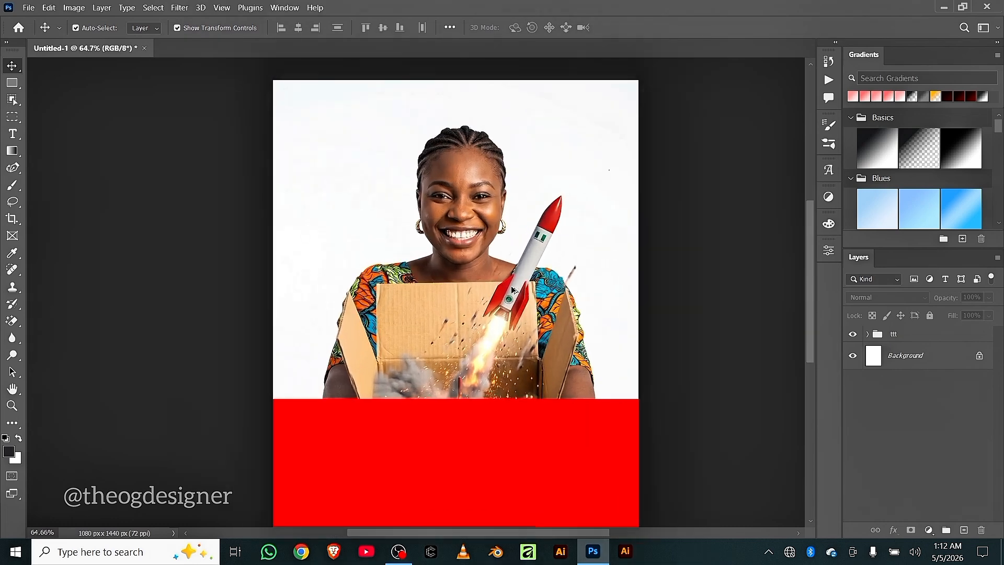
scroll(511, 289, "up", 1)
scroll(512, 289, "down", 3)
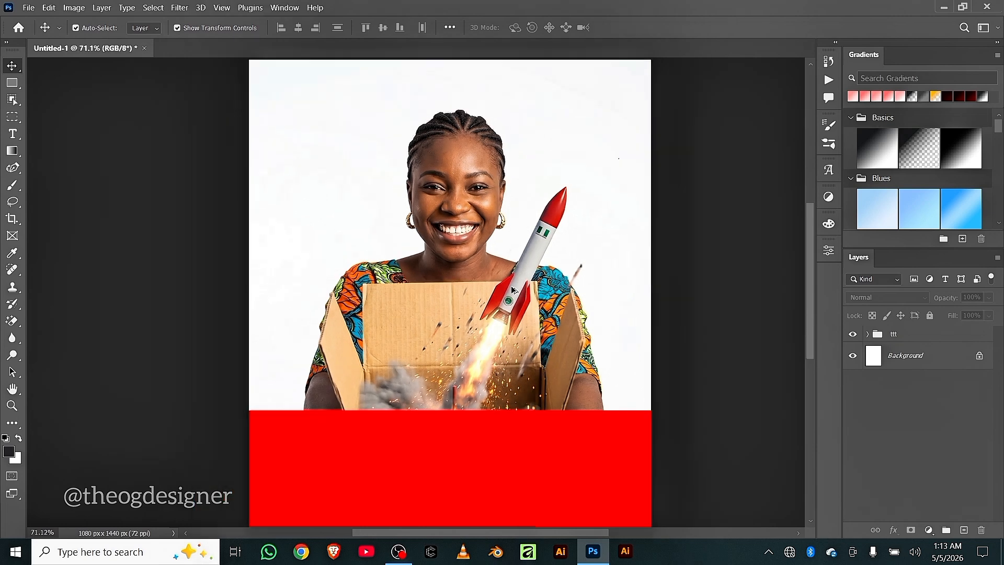
scroll(512, 289, "down", 2)
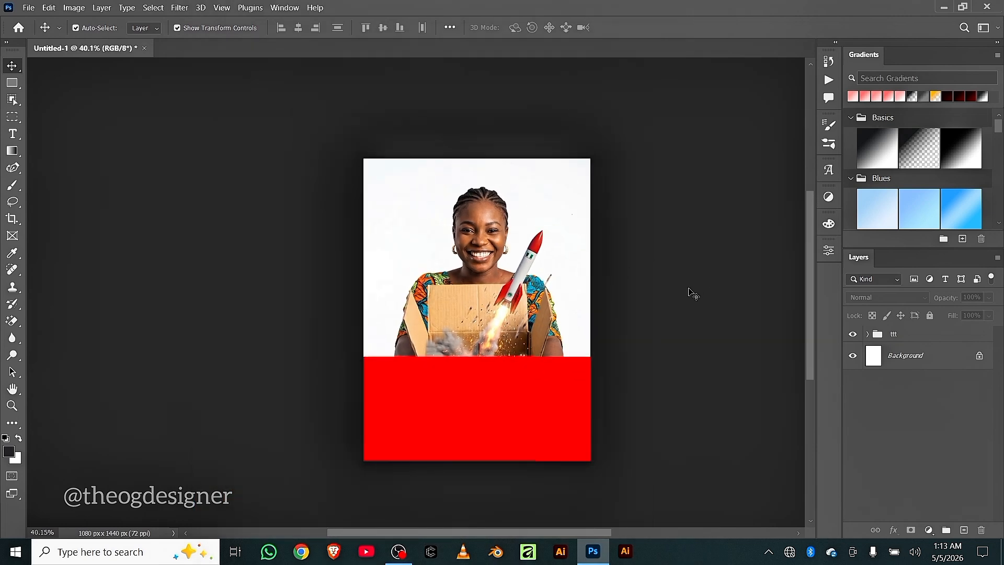
Step: Undo the "ttt" renaming and the grouping of the rectangle and photo layers, keeping the rectangle's red fill
left_click(873, 341)
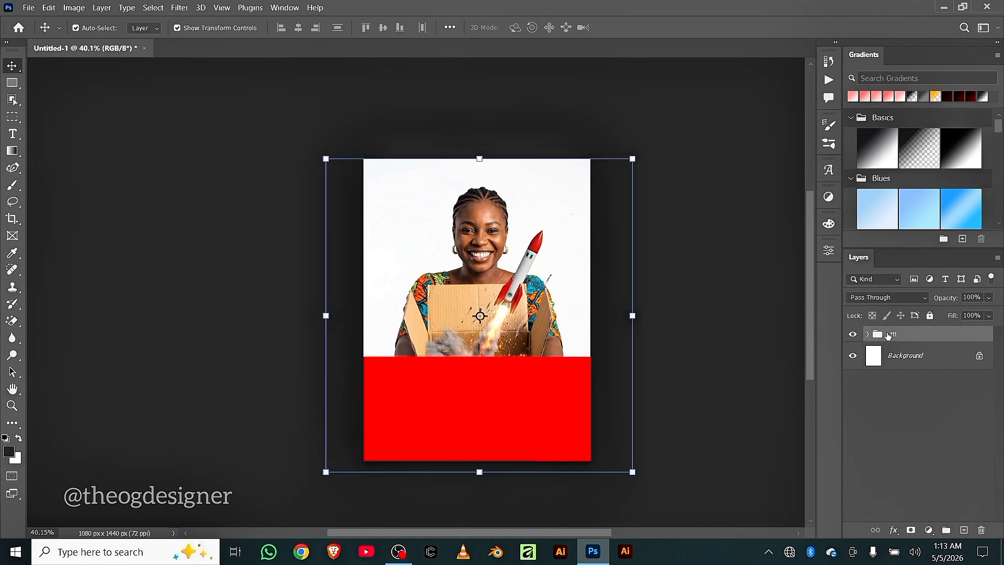
left_click(682, 359)
key("ctrl+z")
key("ctrl+z")
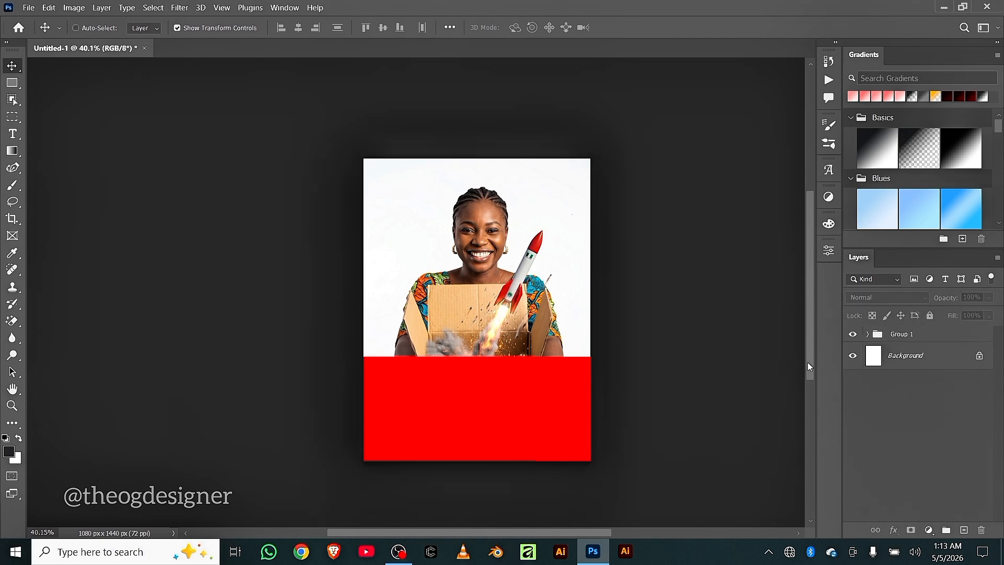
key("Delete")
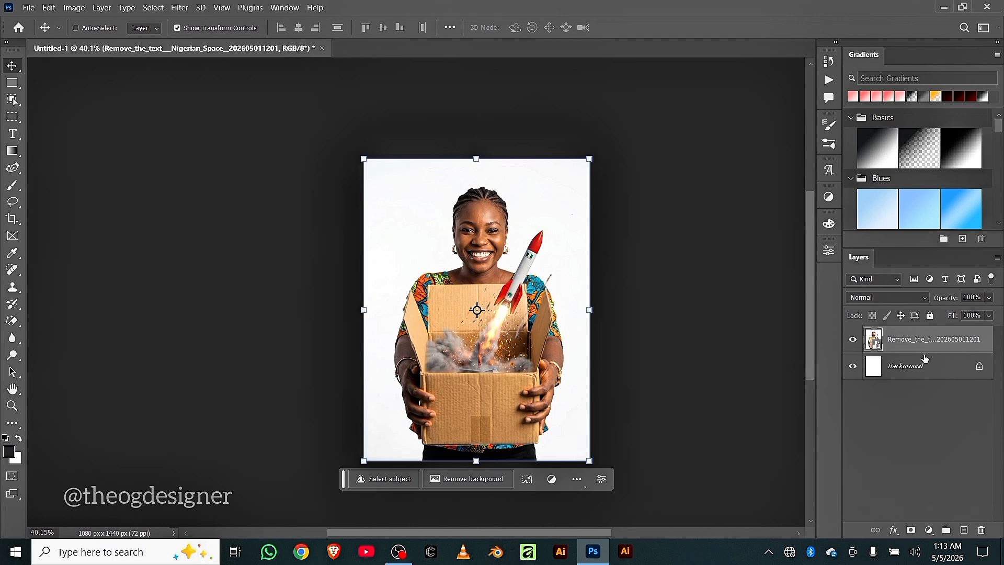
key("ctrl+z")
left_click(727, 382)
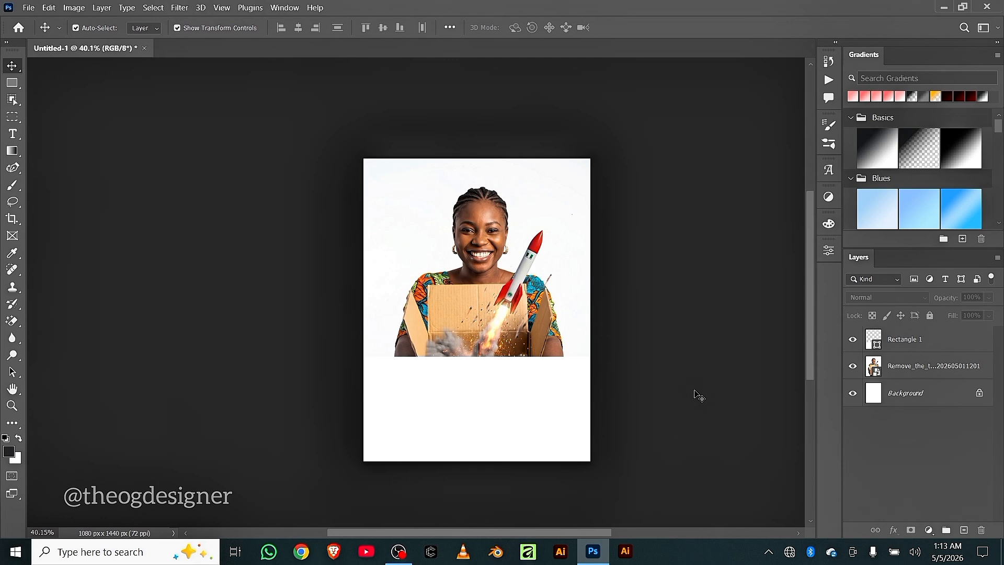
key("ctrl+z")
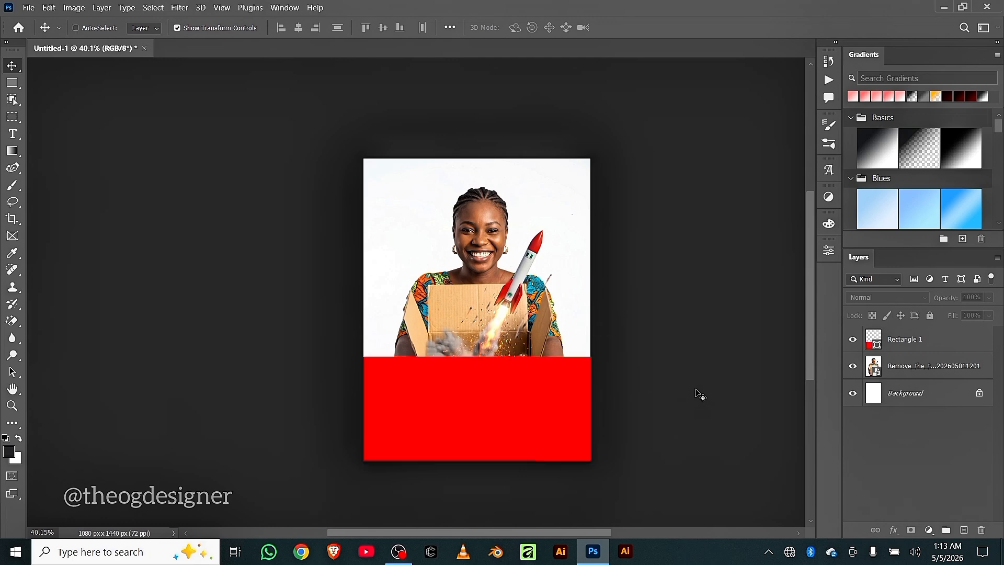
Step: Select the red rectangle and the photo alternately on the canvas and clear the selection
key("ctrl")
left_click(480, 385)
left_click(486, 289)
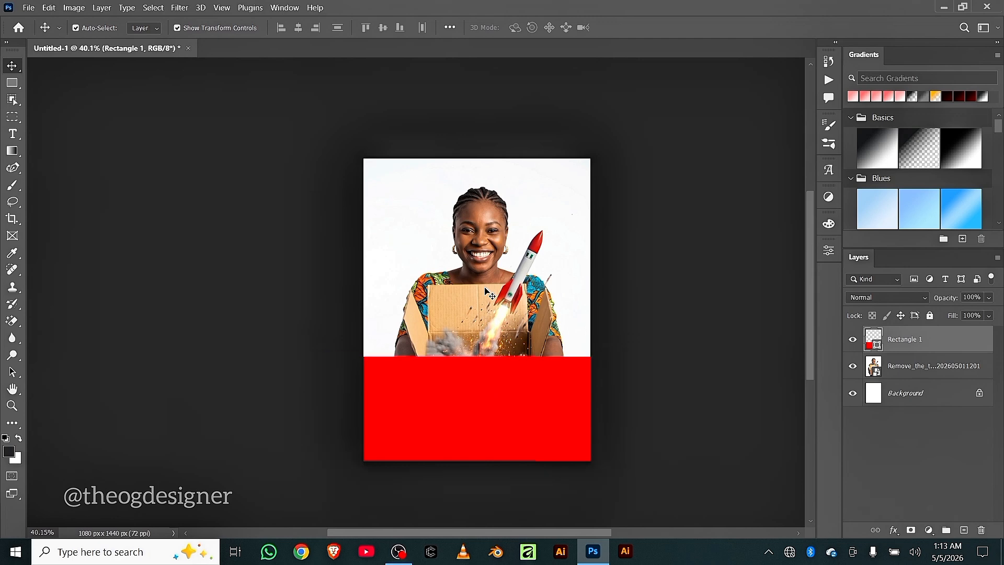
left_click(485, 383)
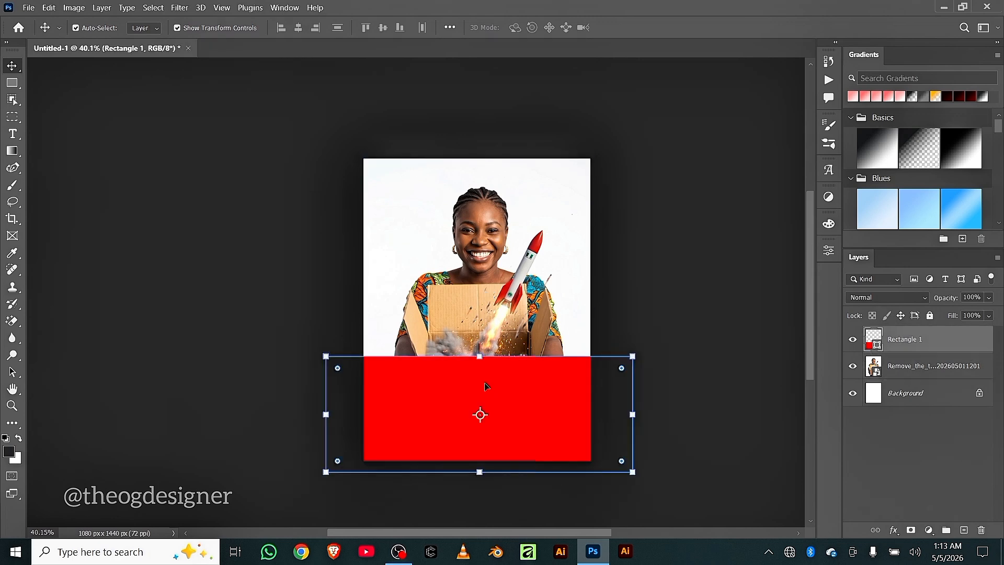
left_click(505, 315)
left_click(498, 396)
left_click(707, 371)
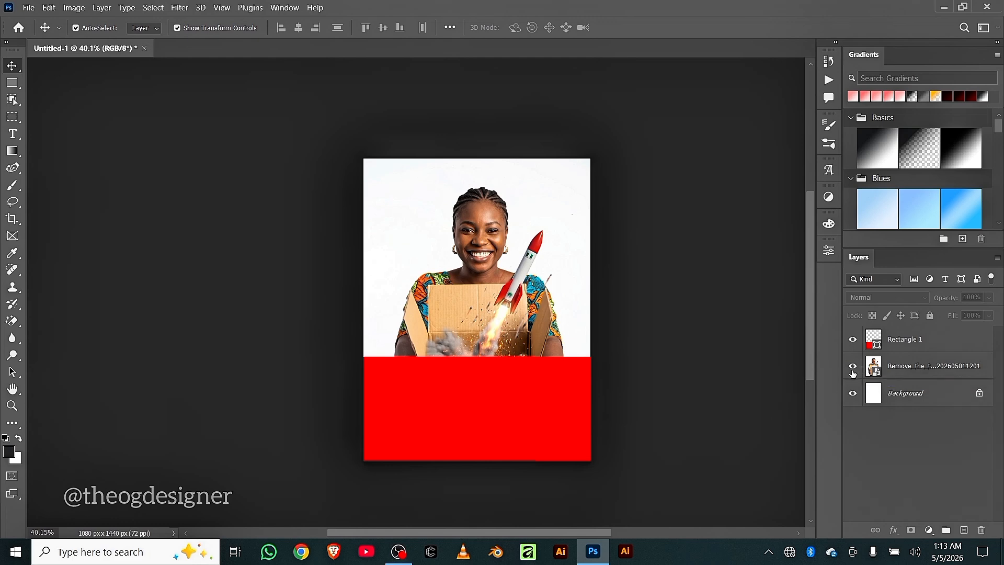
Step: Isolate the photo layer by hiding the rectangle and background layers together
key("alt")
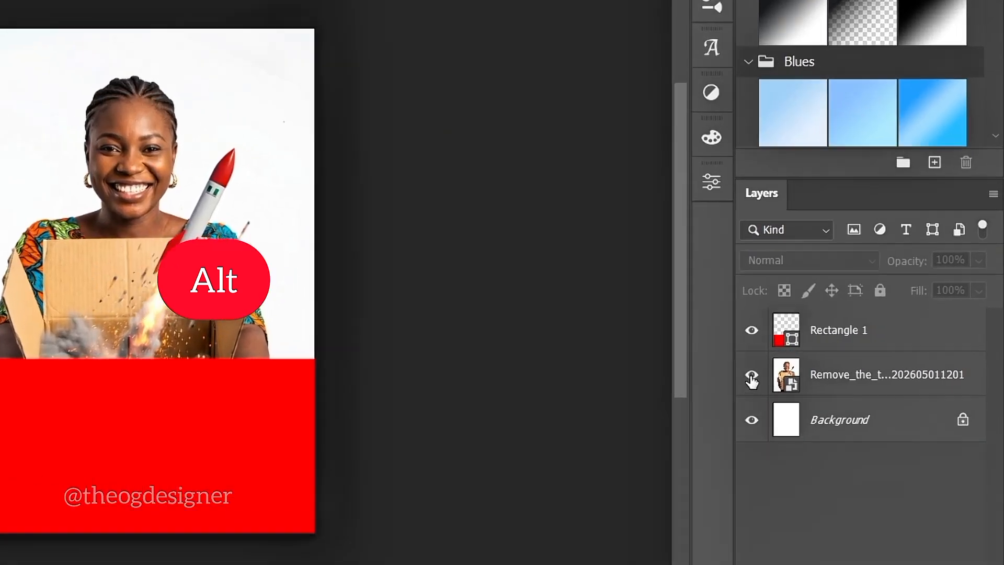
left_click(853, 368, "alt")
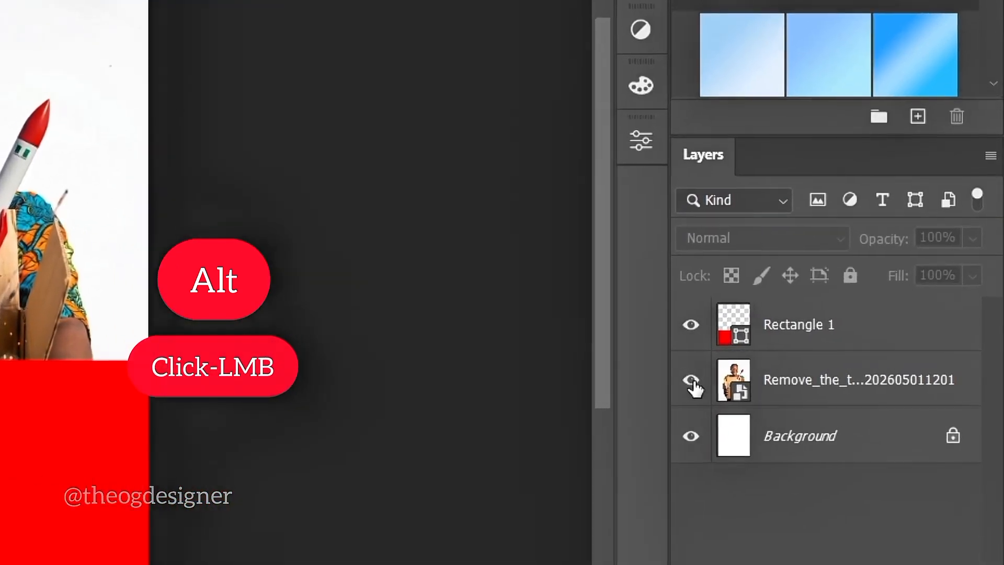
left_click(691, 380, "alt")
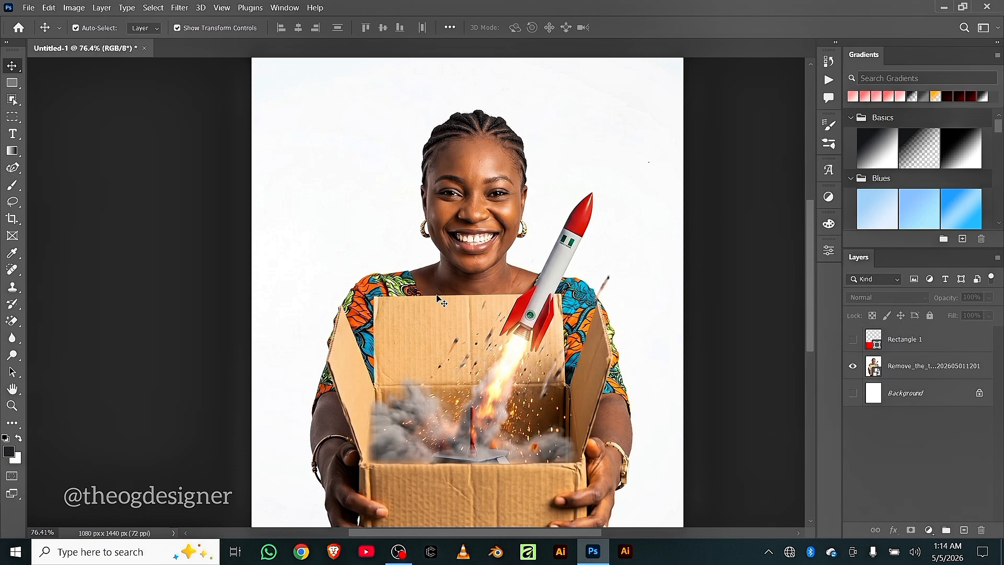
scroll(438, 299, "down", 3)
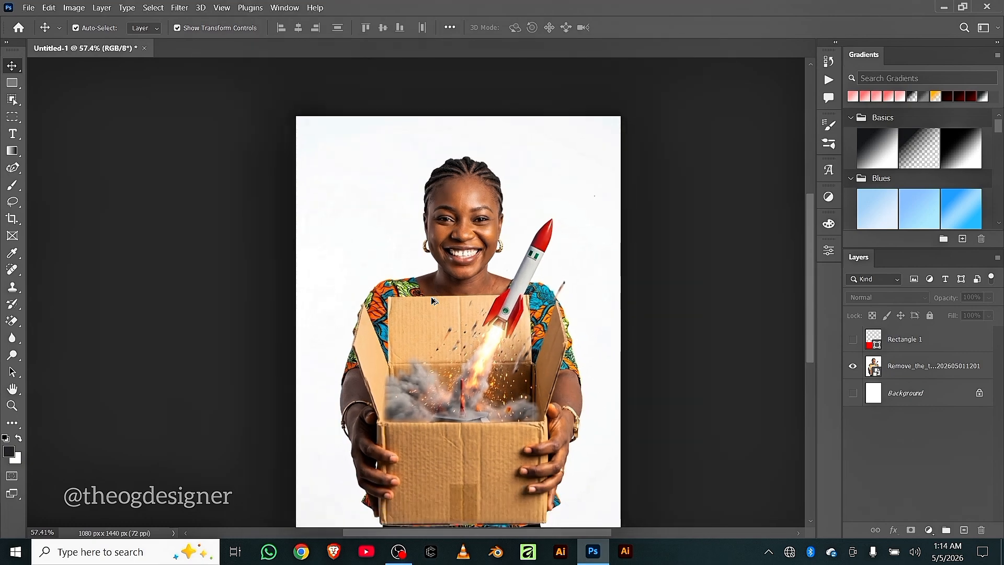
scroll(432, 300, "down", 2)
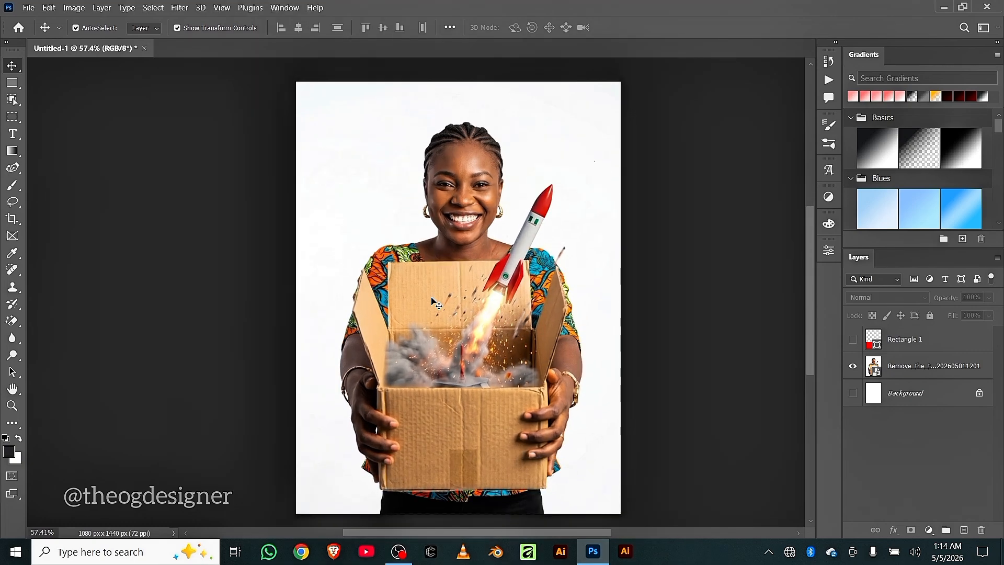
scroll(431, 300, "down", 1)
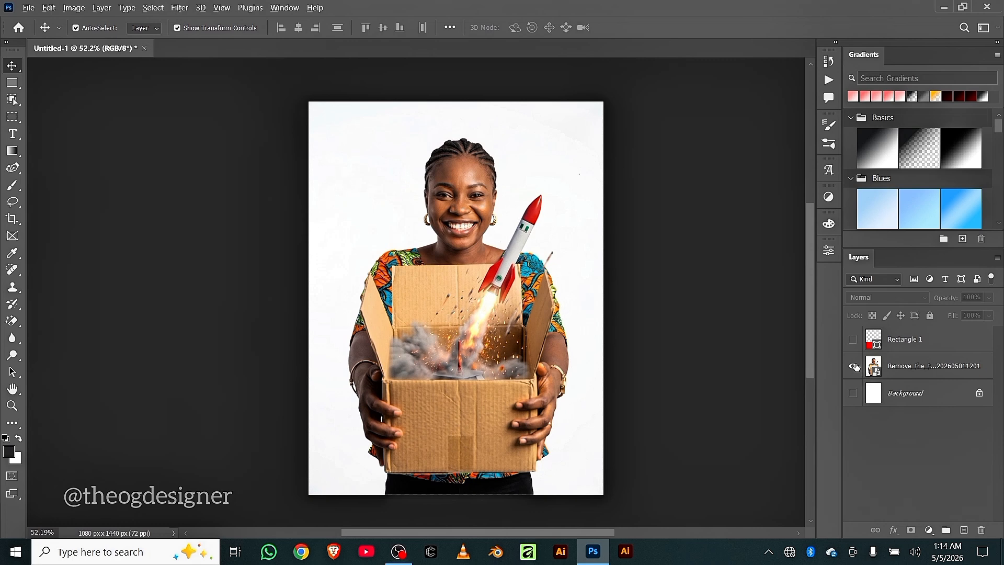
Step: Show all layers and isolate the photo layer again, repeating the toggle twice and leaving only the photo visible
left_click(853, 367, "alt")
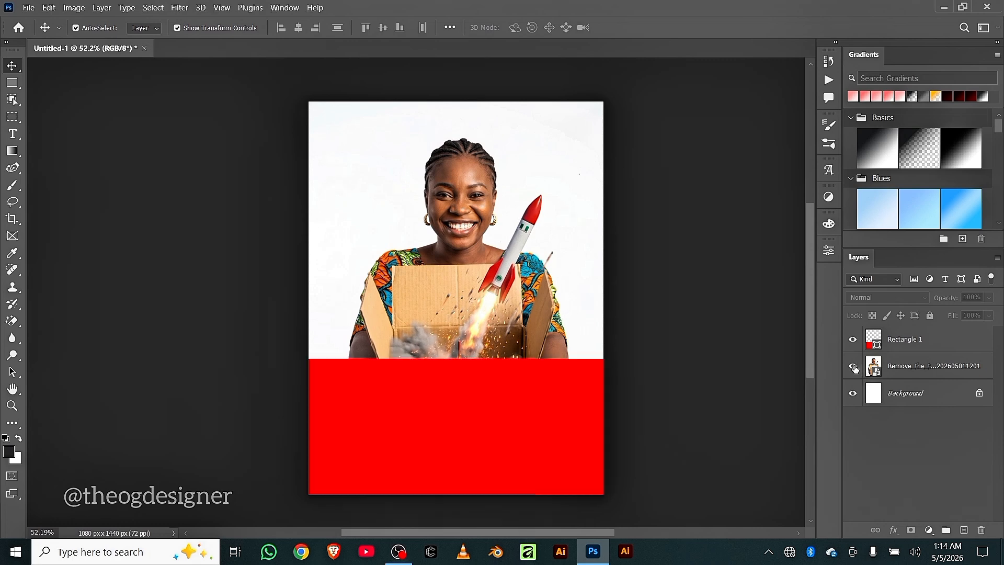
left_click(853, 366, "alt")
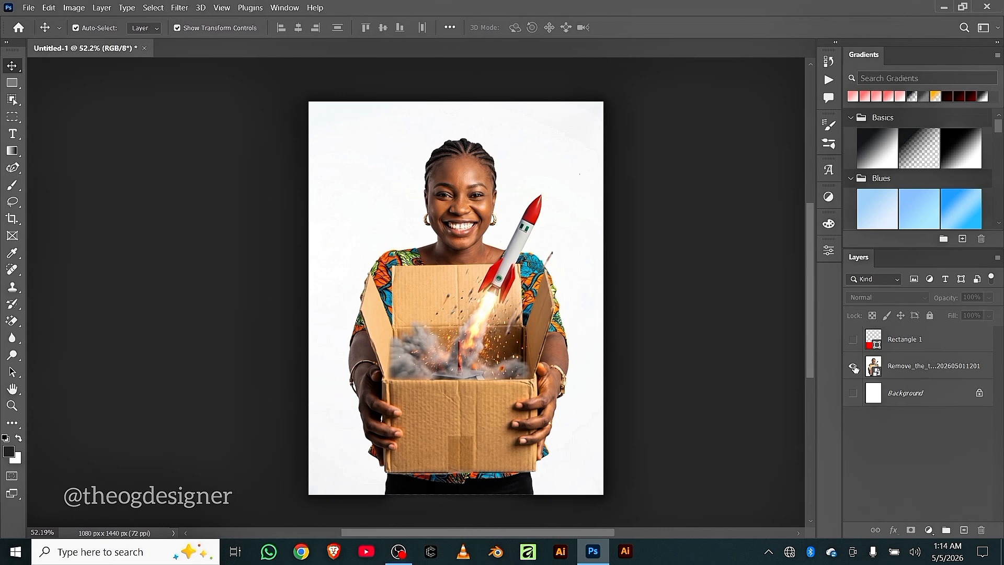
left_click(854, 369, "alt")
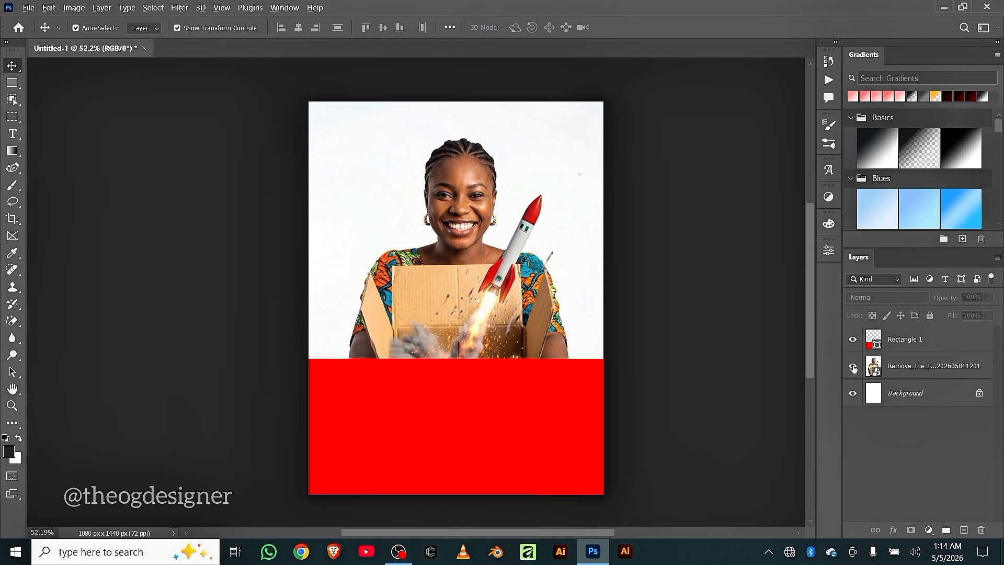
left_click(853, 368, "alt")
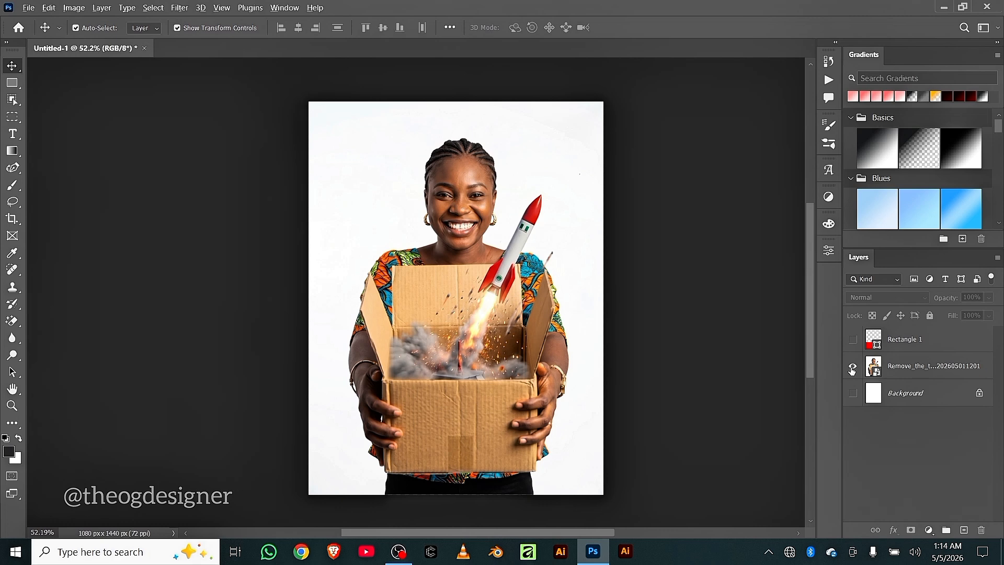
Step: Examine the isolated photo on the canvas at close range and at full view
scroll(472, 239, "up", 6)
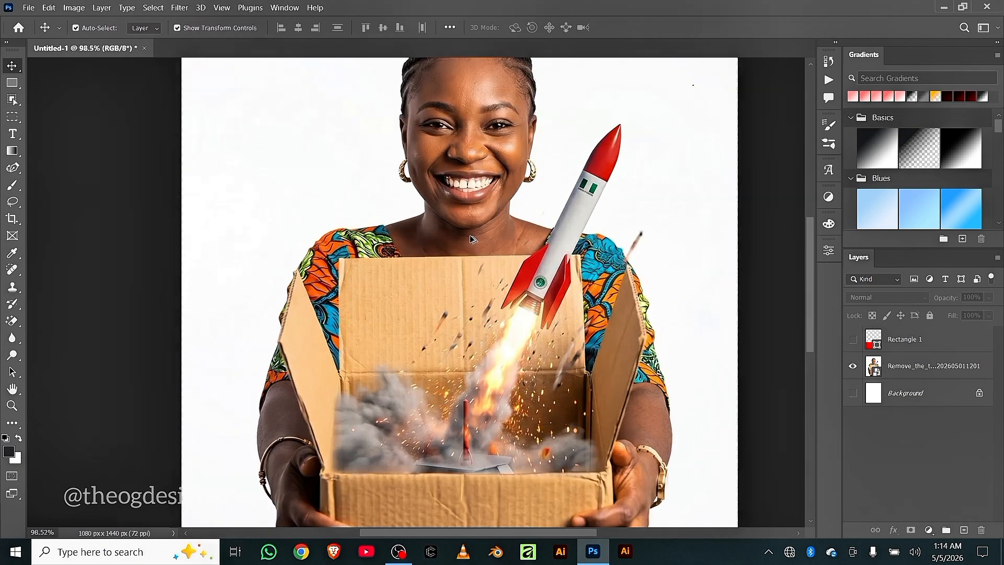
scroll(470, 240, "down", 6)
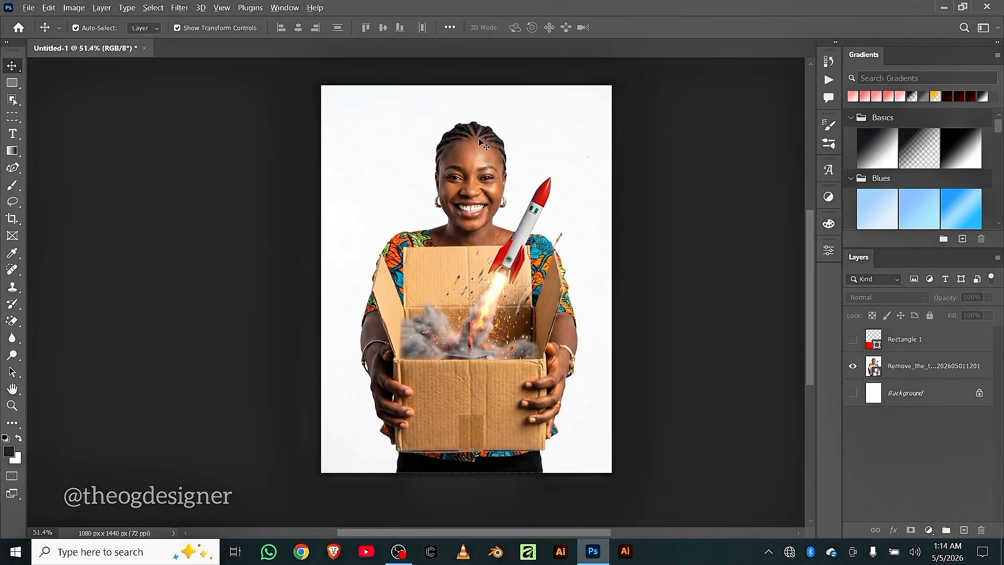
scroll(479, 142, "up", 2)
scroll(468, 287, "down", 2)
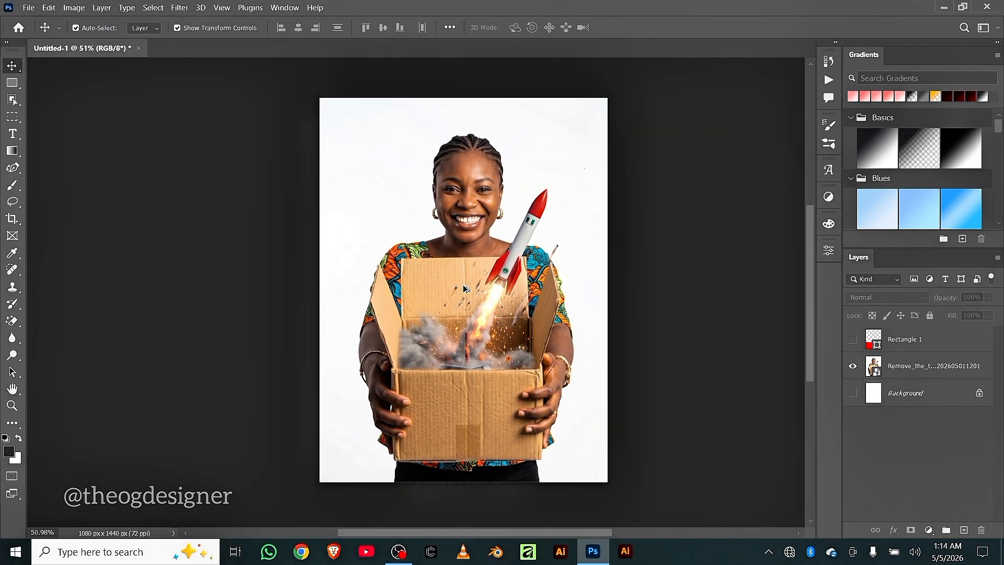
scroll(469, 307, "up", 1)
scroll(468, 307, "up", 1)
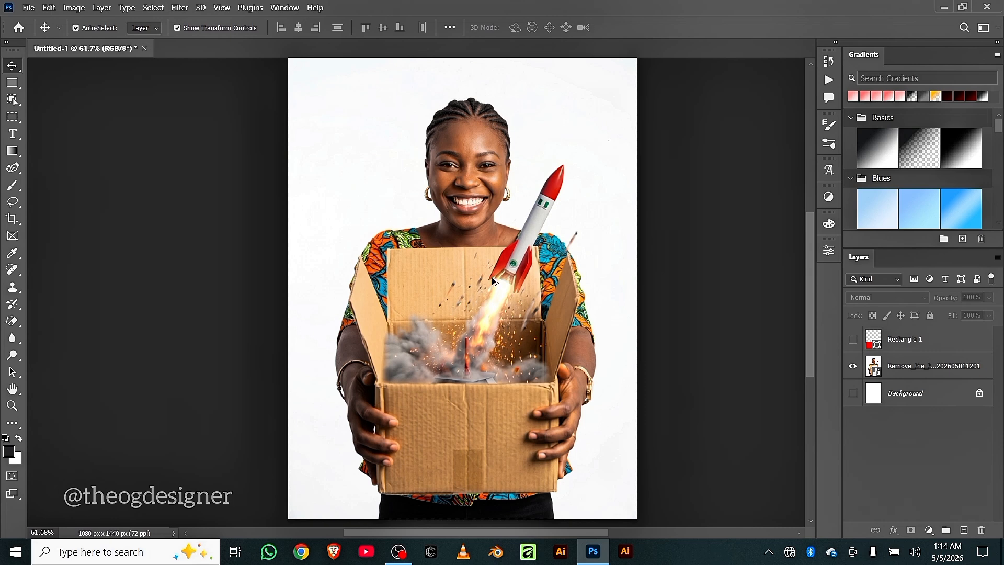
scroll(492, 281, "up", 1)
scroll(493, 281, "down", 1)
scroll(493, 281, "down", 1)
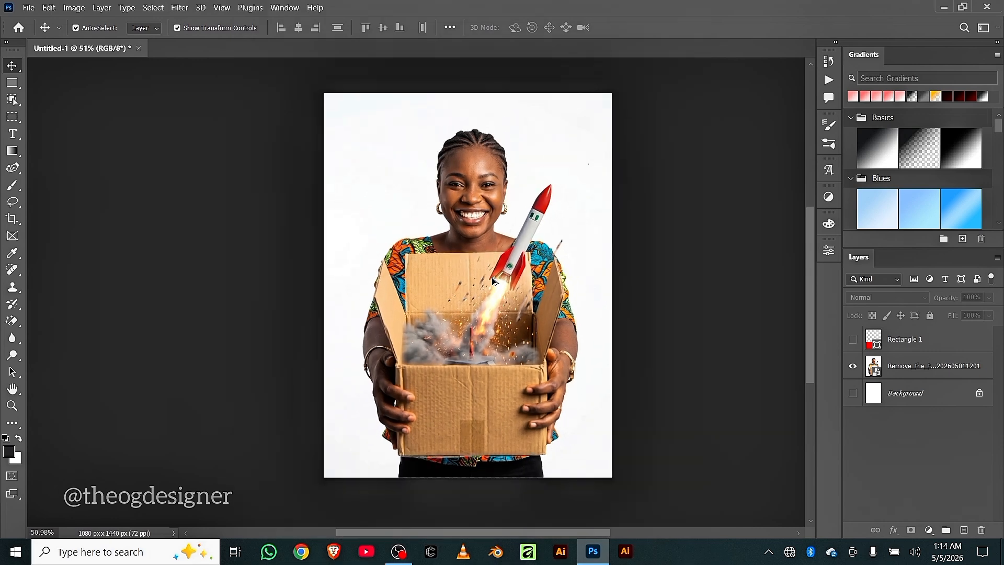
scroll(492, 281, "down", 1)
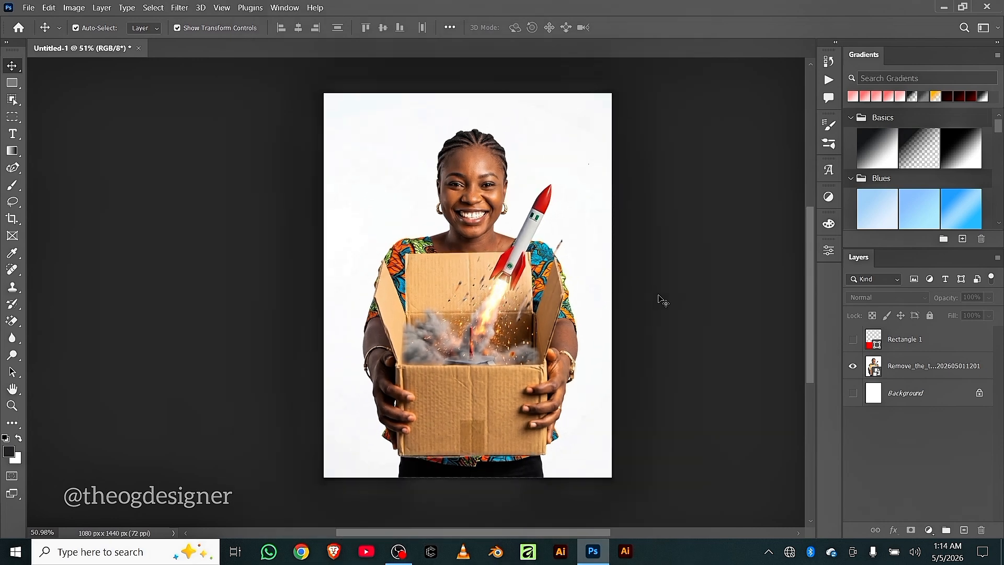
Step: Show all layers, isolate the red rectangle layer, and restore the visibility of all layers
left_click(853, 368, "alt")
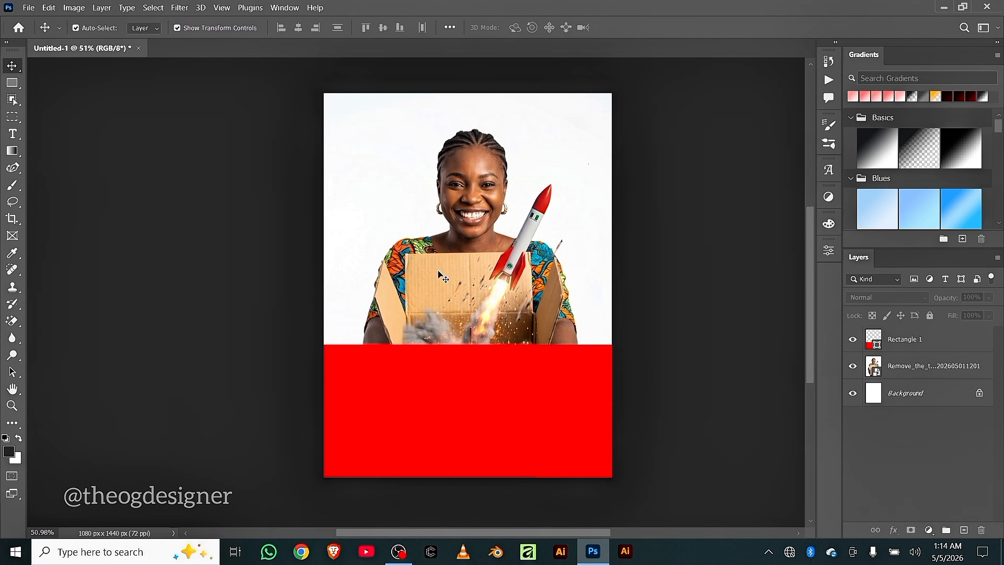
left_click(854, 340, "alt")
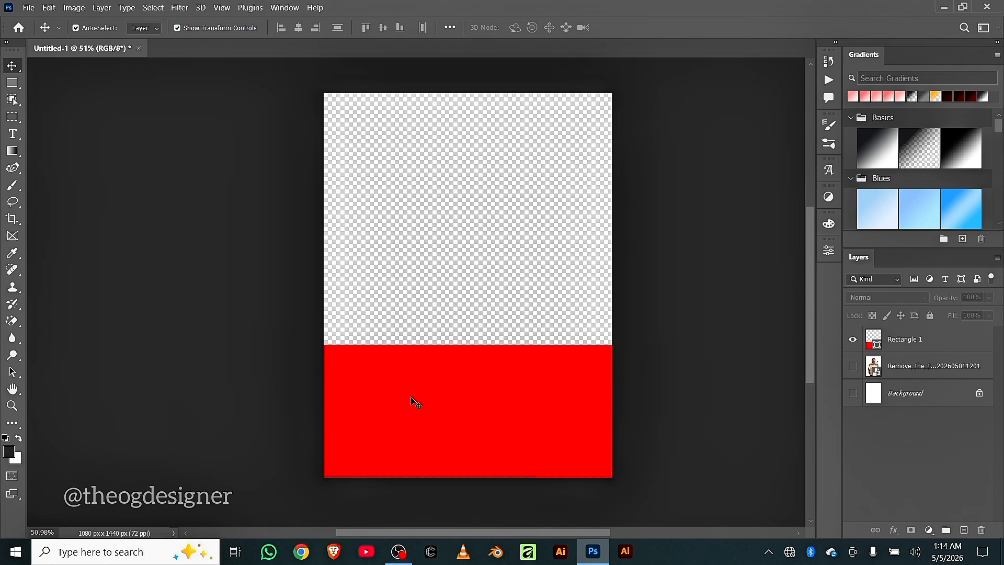
scroll(416, 402, "down", 1)
scroll(416, 401, "up", 1)
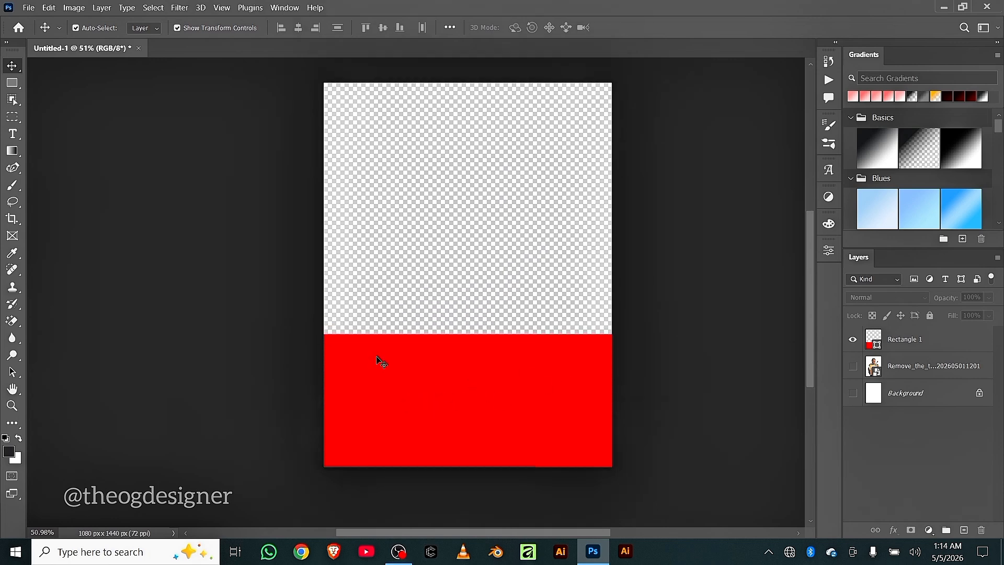
left_click(853, 340, "alt")
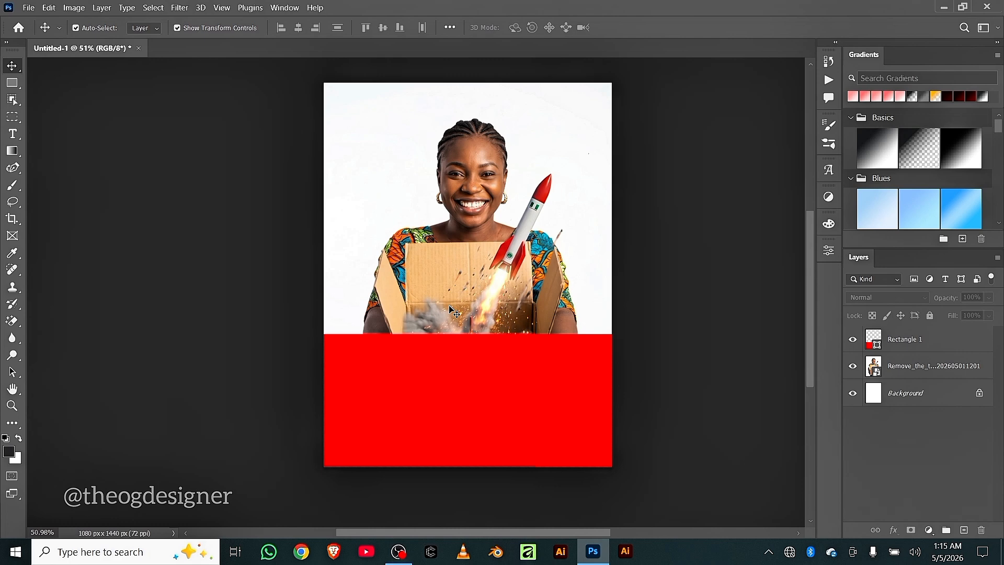
scroll(436, 264, "up", 2)
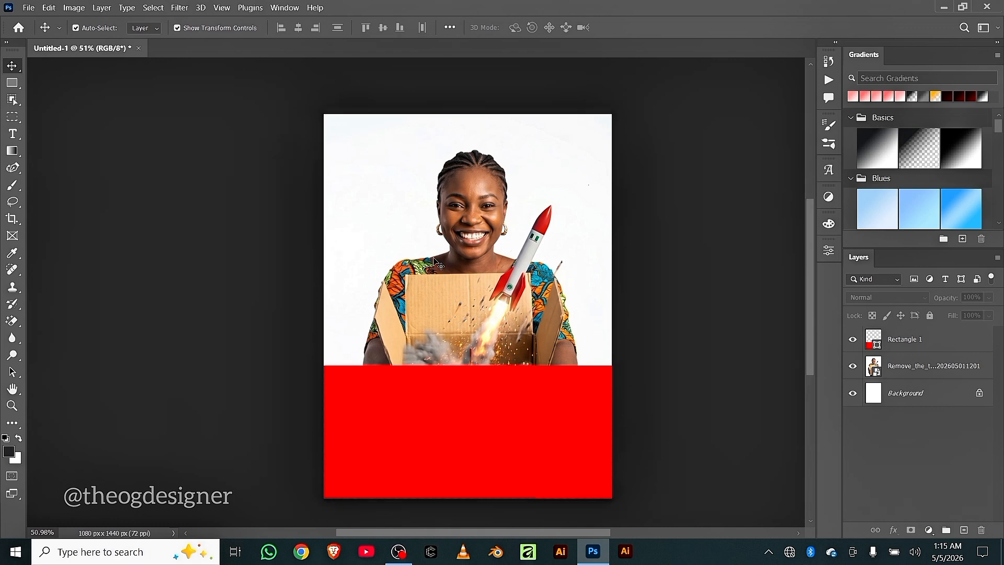
scroll(436, 264, "down", 1)
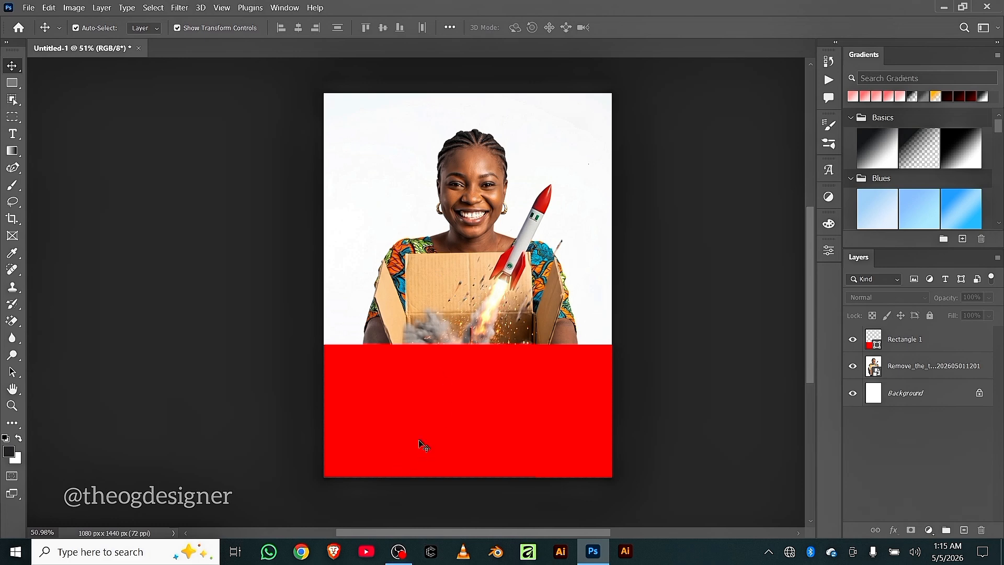
Step: Select the red rectangle on the canvas and clear the selection, repeating this once
left_click(454, 420)
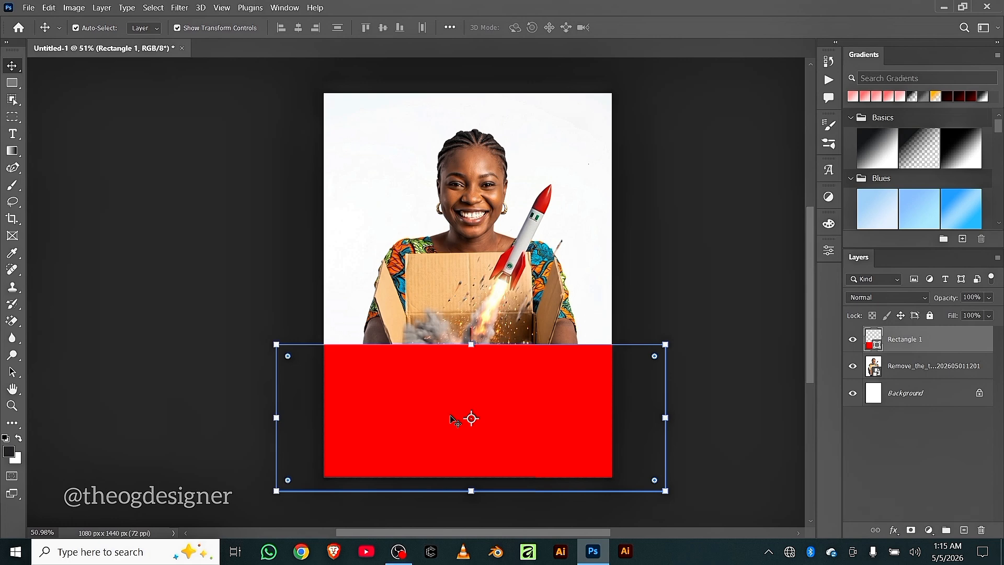
left_click(733, 366)
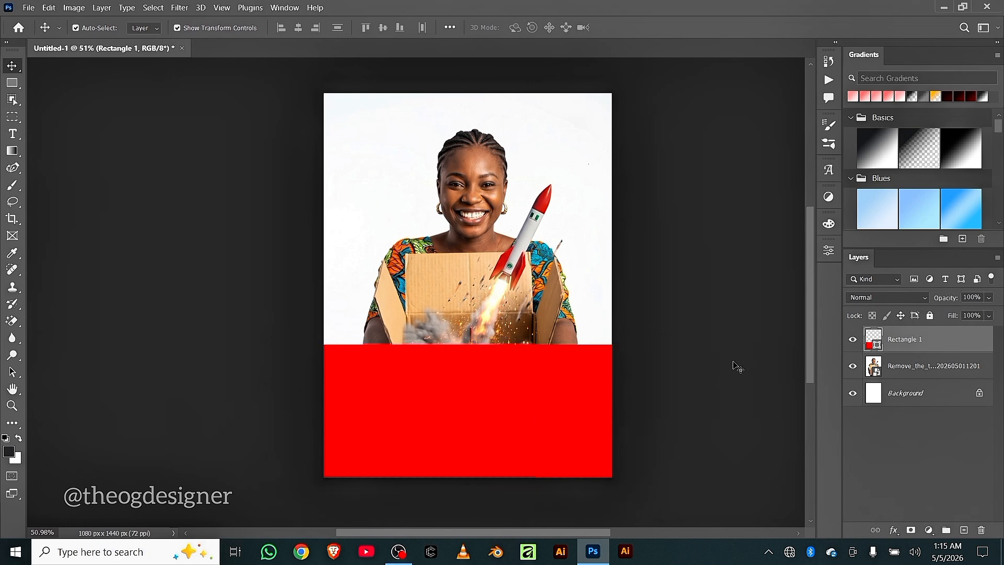
left_click(474, 428)
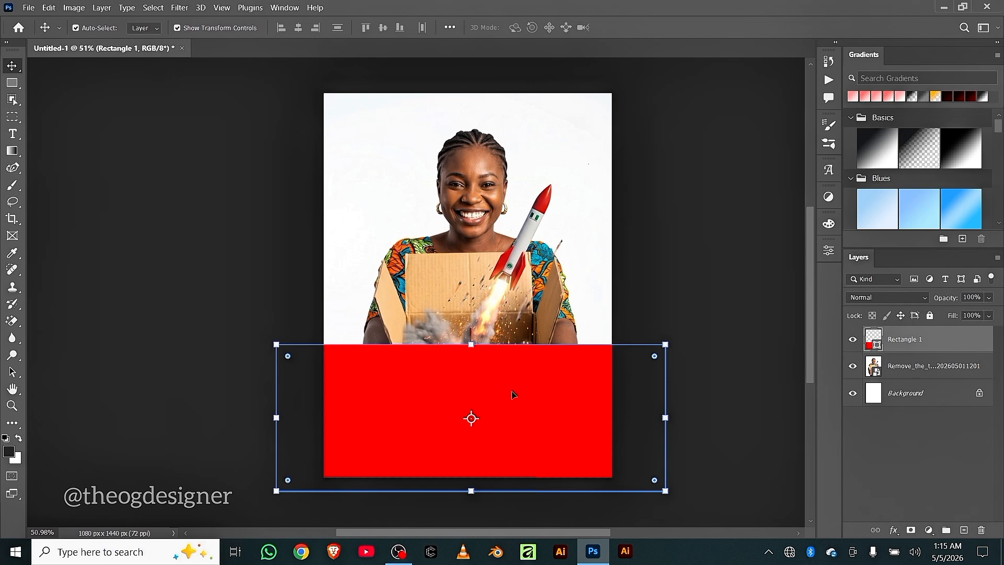
left_click(647, 288)
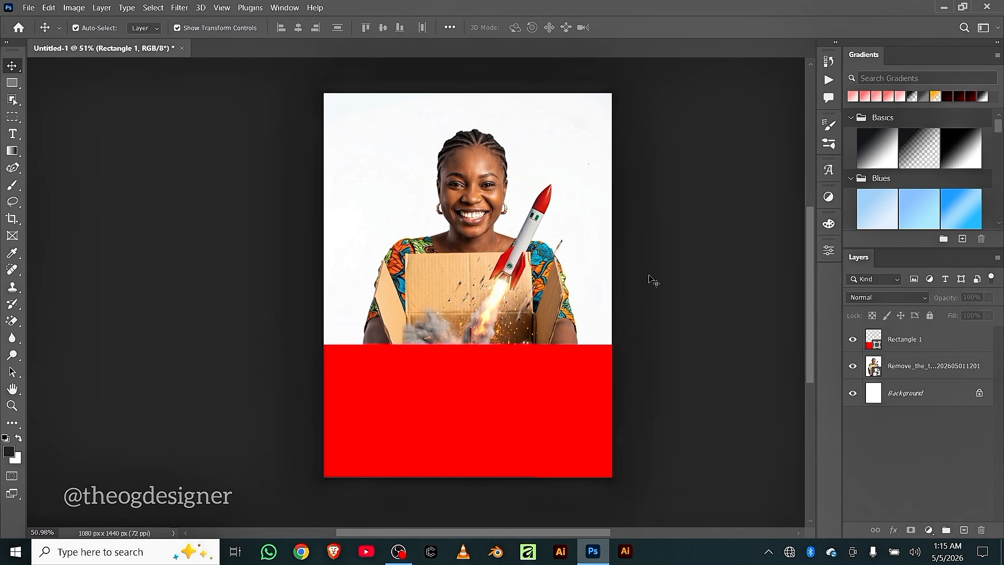
Step: Place the beige "download (10)" image, scaled to about 107%, with its bottom edge aligned to the red rectangle's, and commit it
left_click(35, 9)
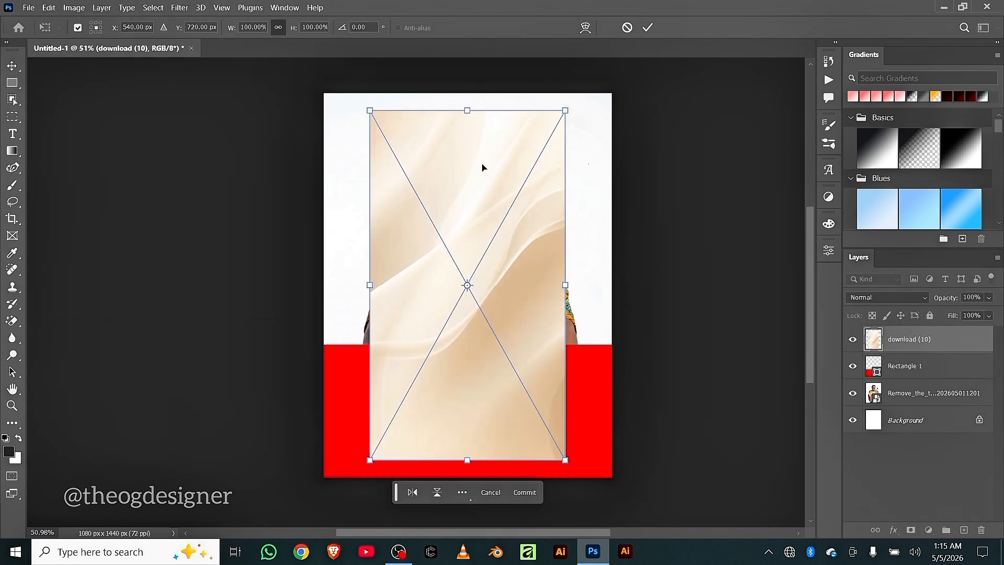
left_click_drag(565, 111, 587, 94)
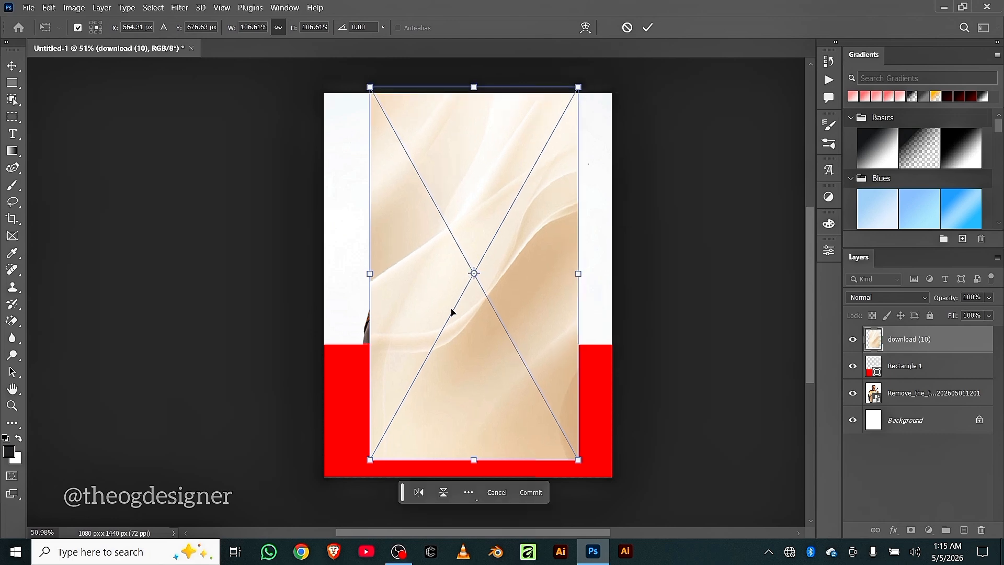
left_click_drag(453, 352, 463, 386)
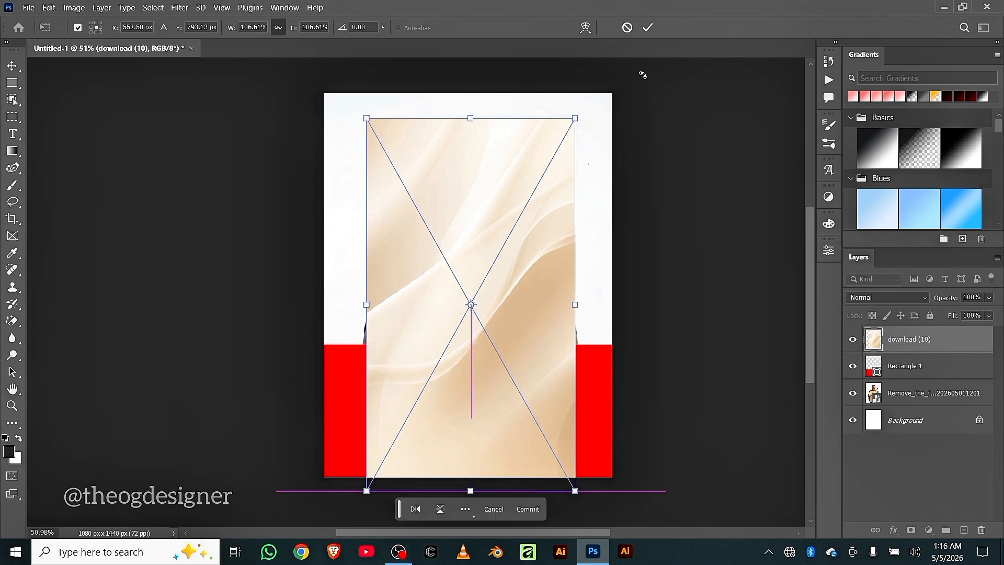
left_click(647, 29)
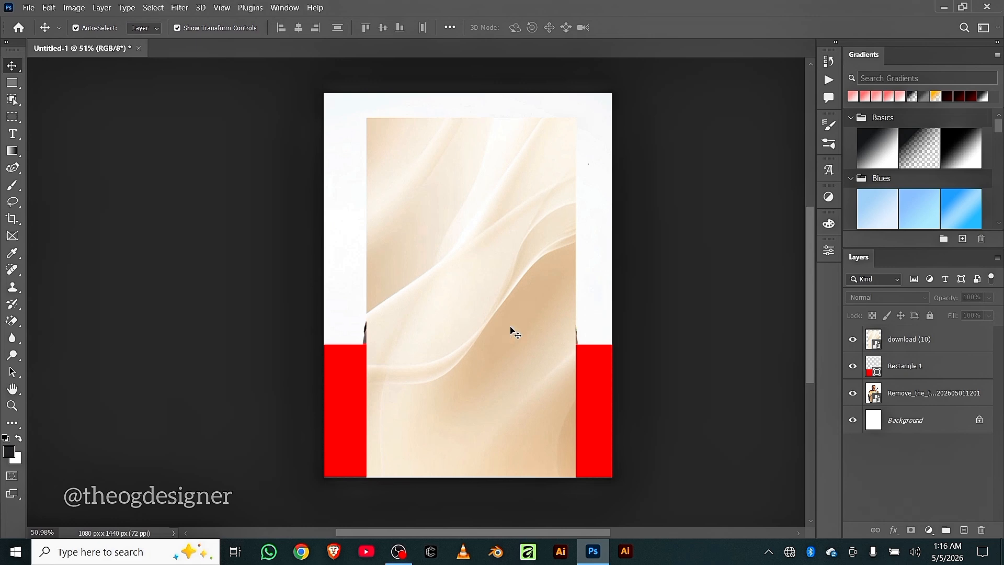
Step: Move the "download (10)" image up and to the right so it overhangs the poster's right edge
left_click(903, 343)
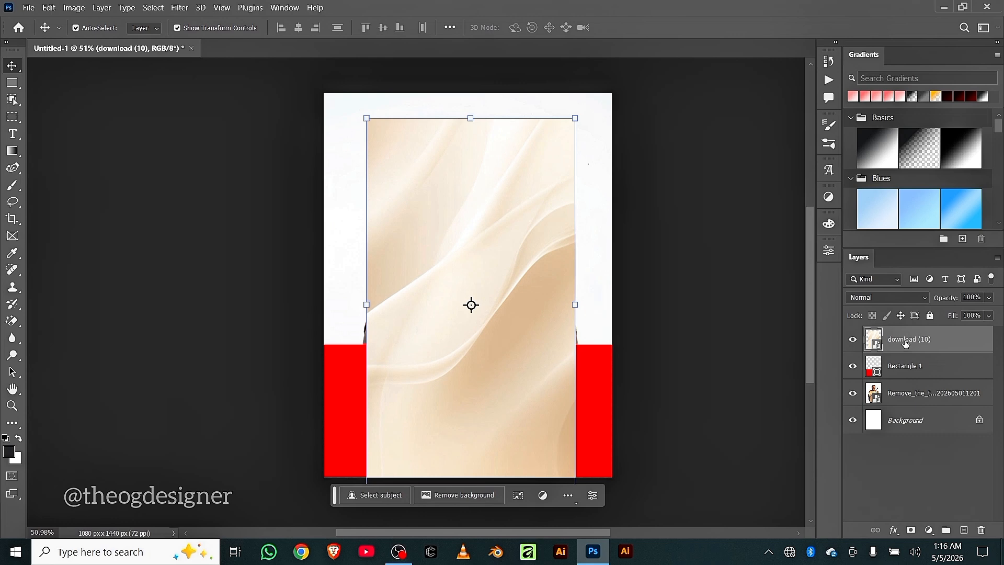
key("ctrl+t")
left_click_drag(549, 329, 591, 328)
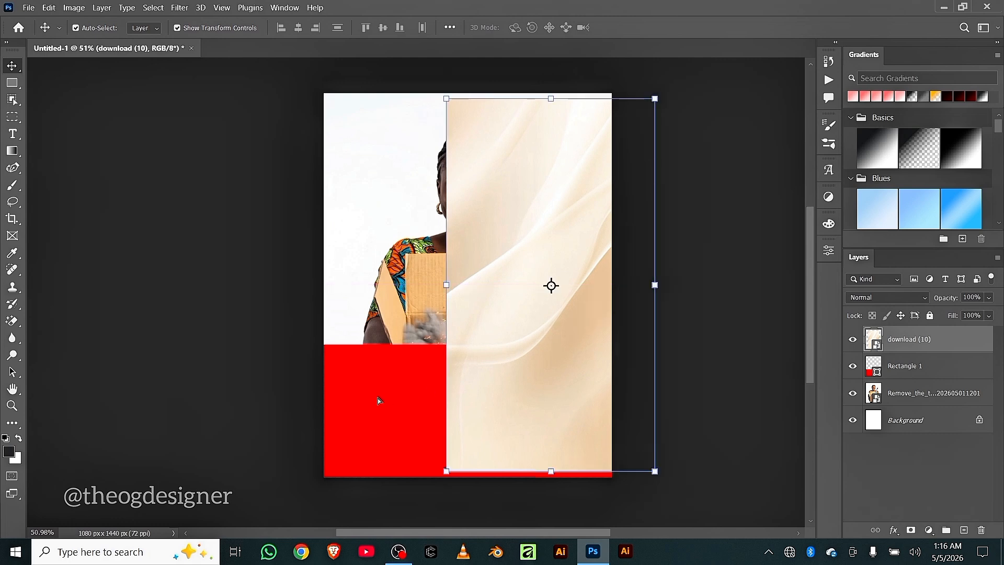
Step: Select the red rectangle and the beige image in turn on the canvas, and move the image back near the poster's centre
left_click(379, 403)
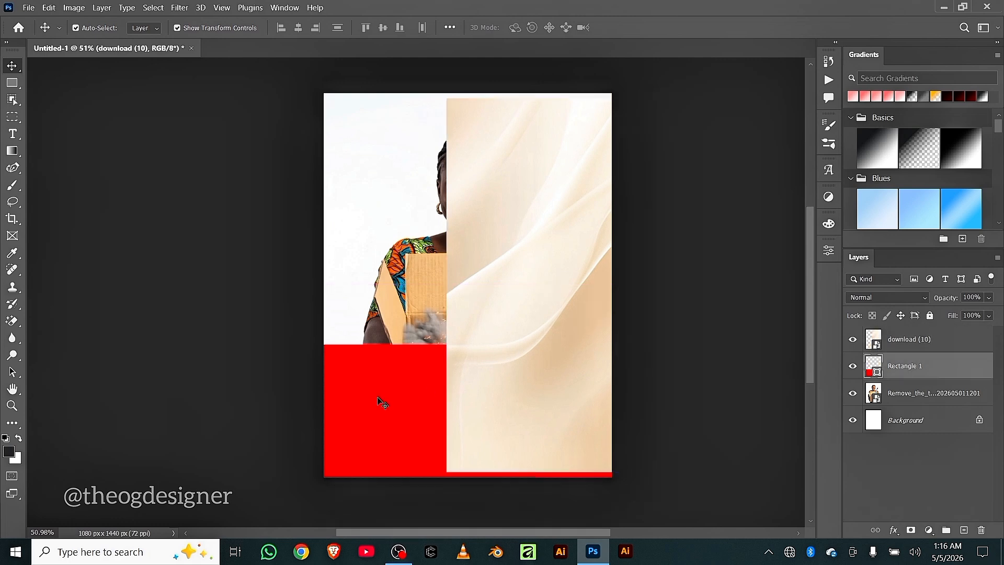
left_click(510, 319)
left_click_drag(511, 319, 445, 314)
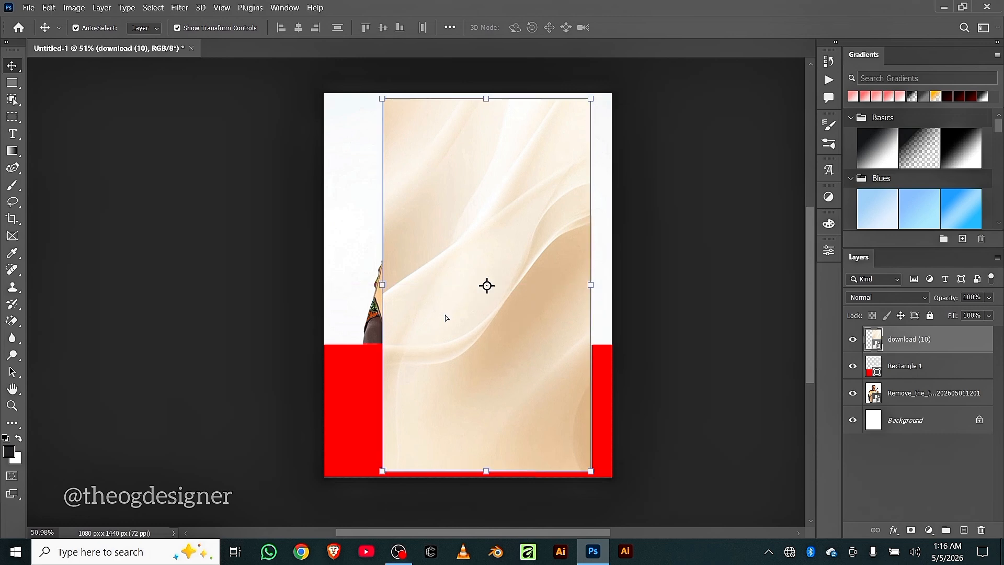